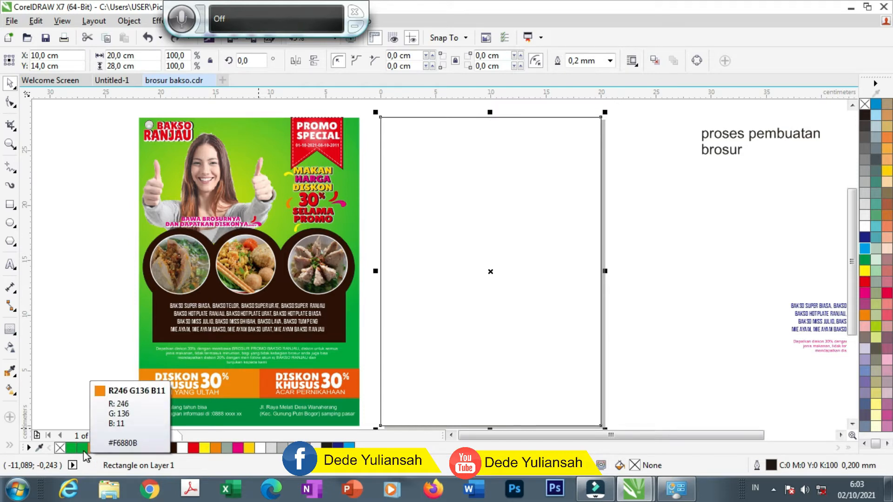
# Fill the page-sized rectangle with green C78 M0 Y100 K0 and remove its outline
pyautogui.click(82, 449)
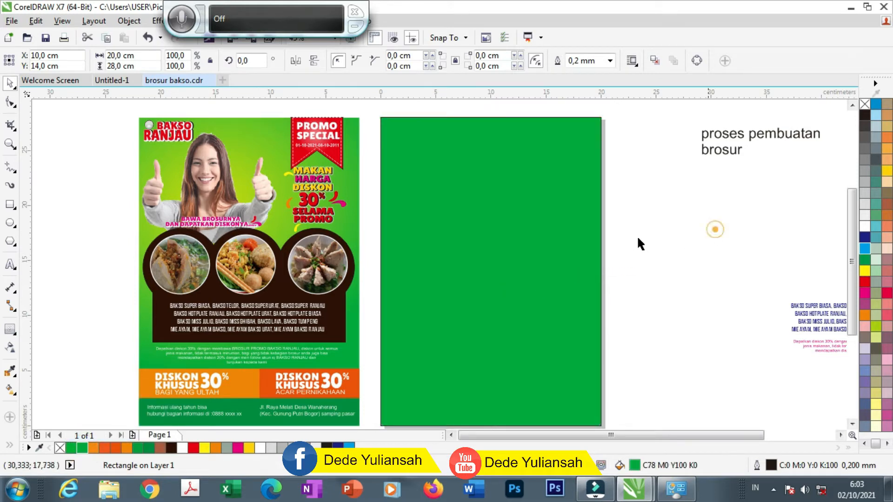
pyautogui.click(490, 244)
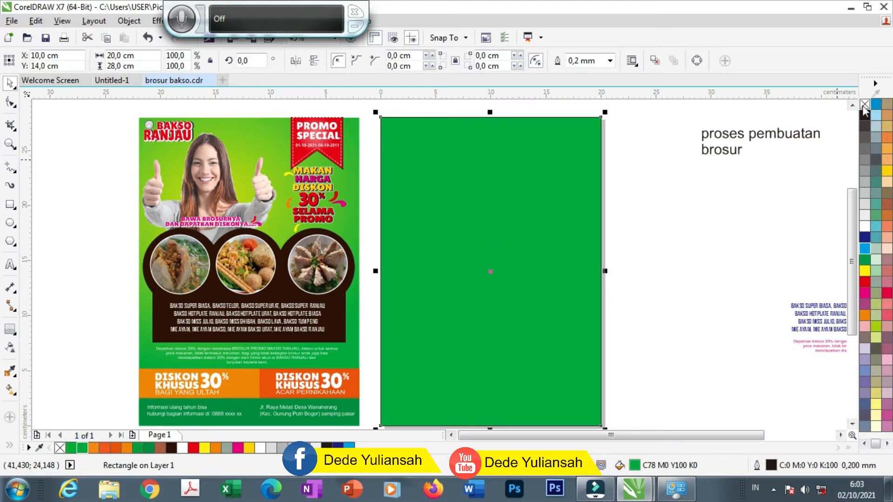
pyautogui.click(671, 213)
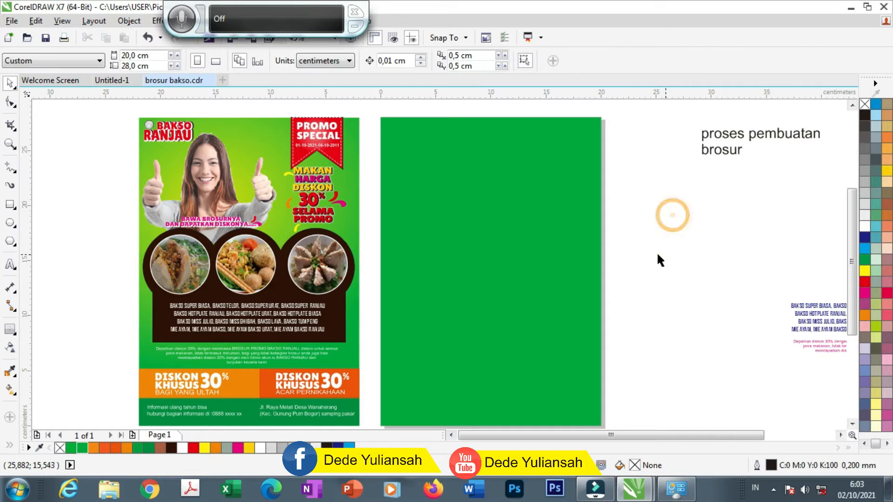
# Apply an elliptical fountain fill to the page rectangle, with white in the centre and green at the edge
pyautogui.click(501, 225)
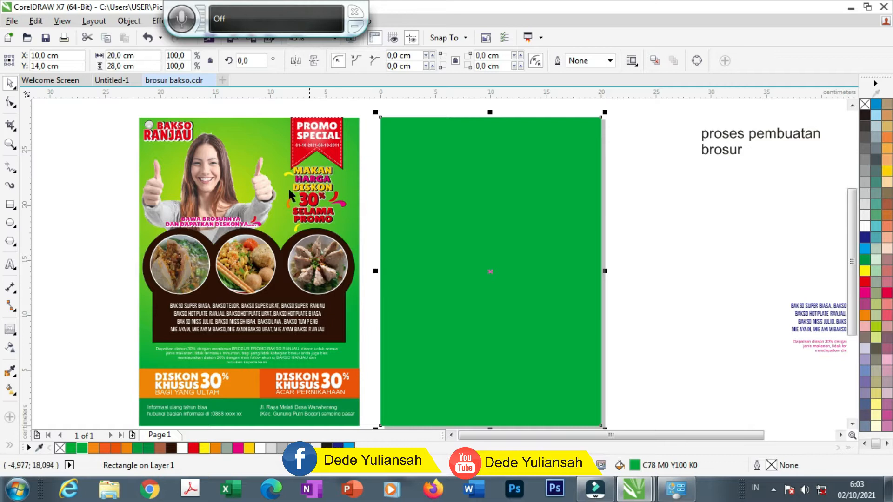
pyautogui.click(263, 133)
pyautogui.click(442, 239)
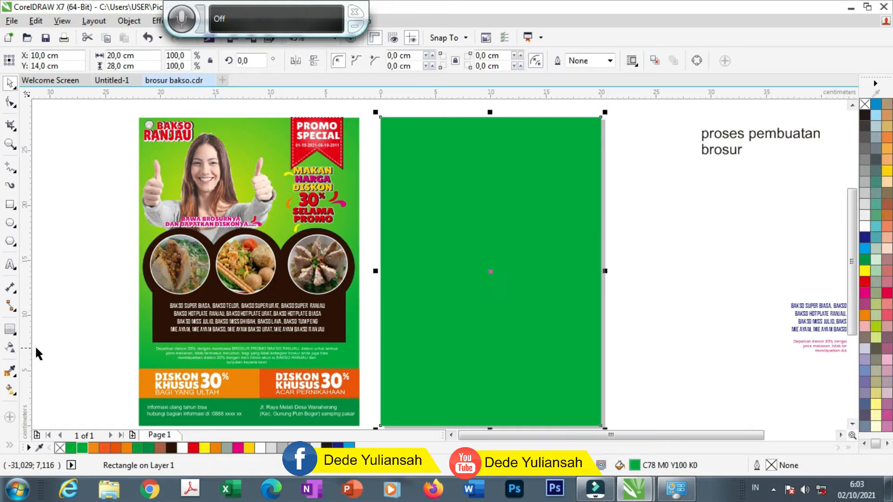
pyautogui.click(10, 388)
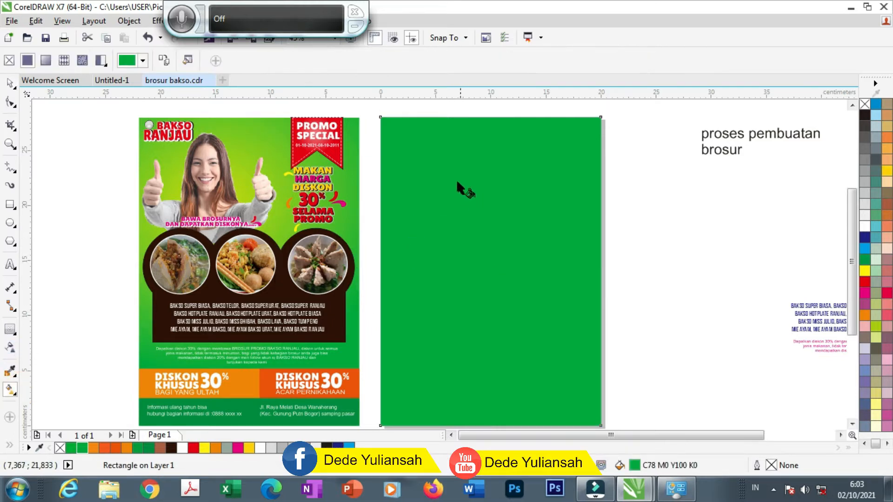
pyautogui.moveTo(452, 225); pyautogui.dragTo(449, 316)
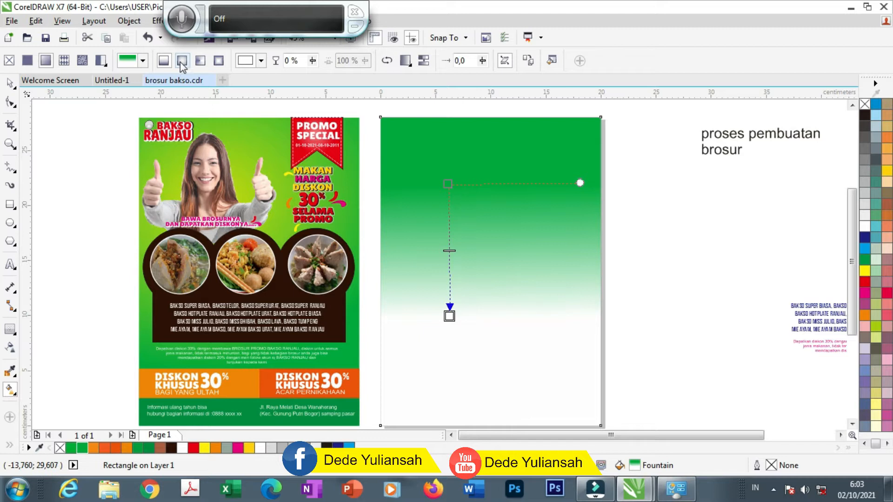
pyautogui.click(181, 61)
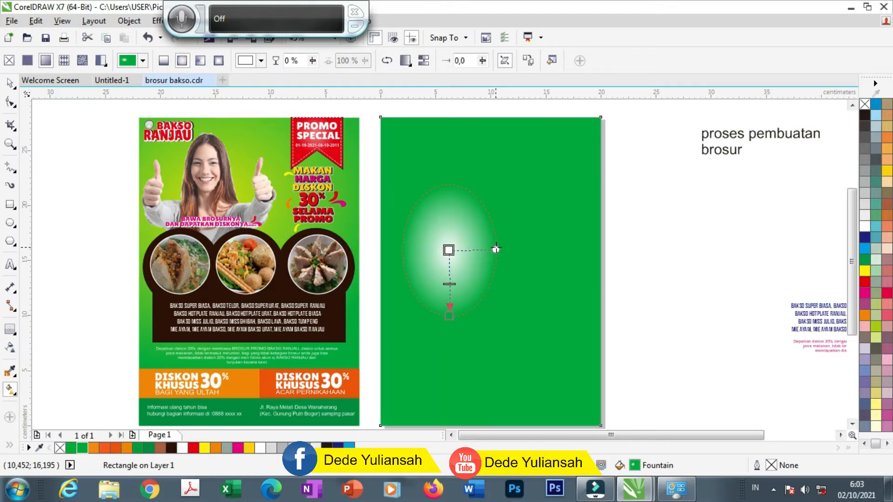
# Enlarge and widen the elliptical gradient and shift its centre toward the upper middle of the green rectangle
pyautogui.moveTo(451, 320); pyautogui.dragTo(453, 355)
pyautogui.moveTo(452, 268); pyautogui.dragTo(464, 249)
pyautogui.moveTo(463, 337); pyautogui.dragTo(460, 329)
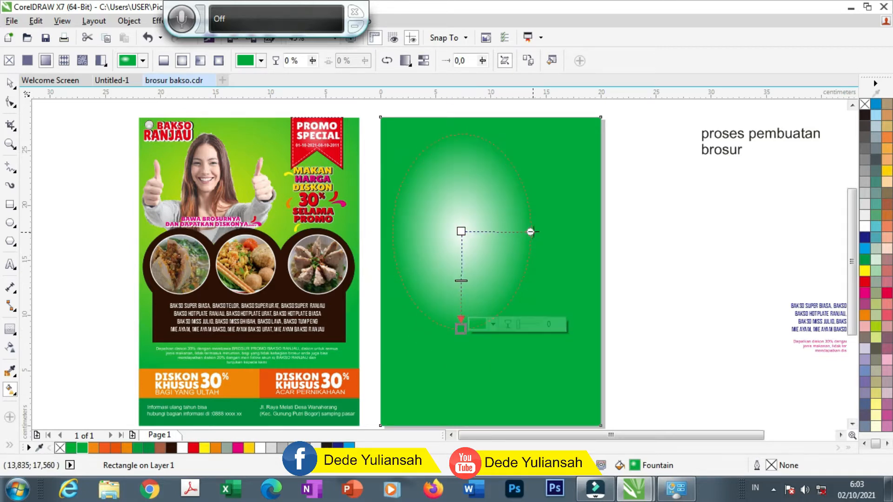
pyautogui.moveTo(532, 231); pyautogui.dragTo(551, 231)
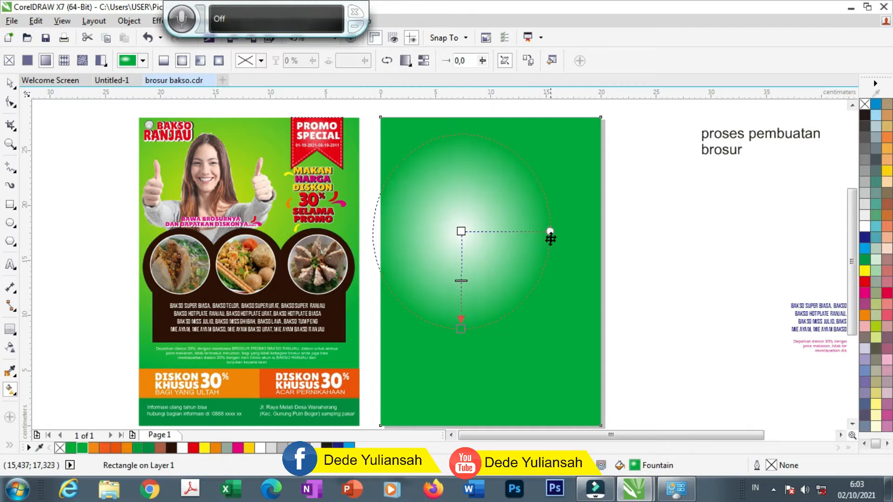
pyautogui.moveTo(461, 258); pyautogui.dragTo(475, 247)
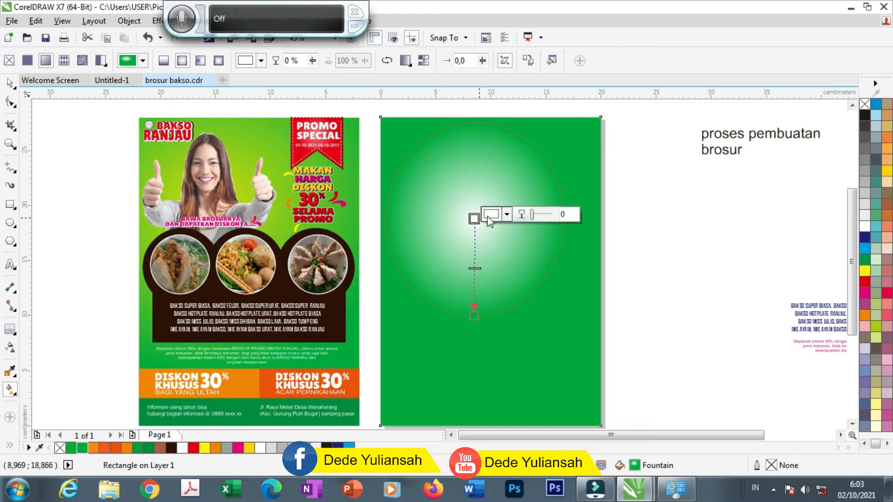
# Sample the gradient's centre colour from the reference brochure's light green background and set it as CMYK C38 M0 Y100 K0
pyautogui.click(507, 215)
pyautogui.click(534, 242)
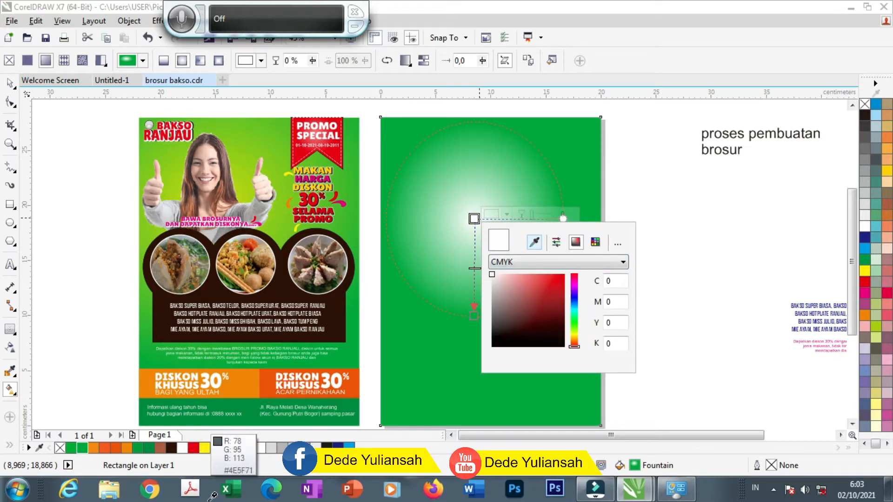
pyautogui.click(243, 188)
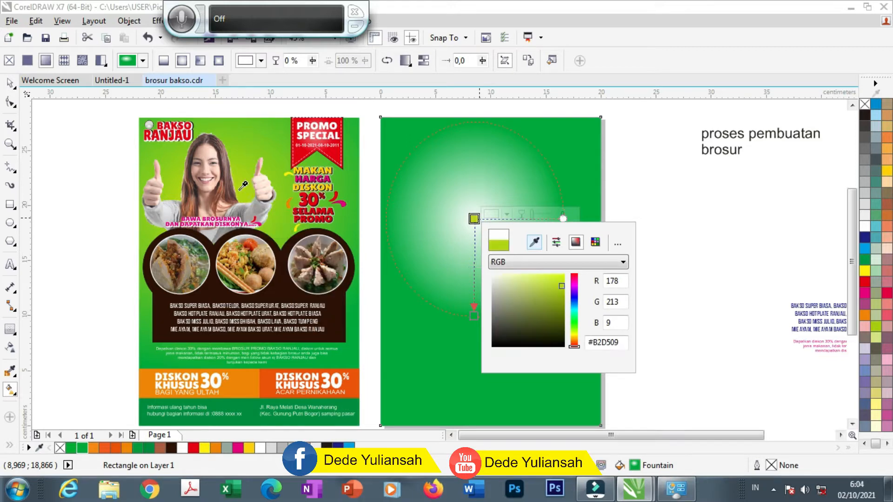
pyautogui.click(552, 263)
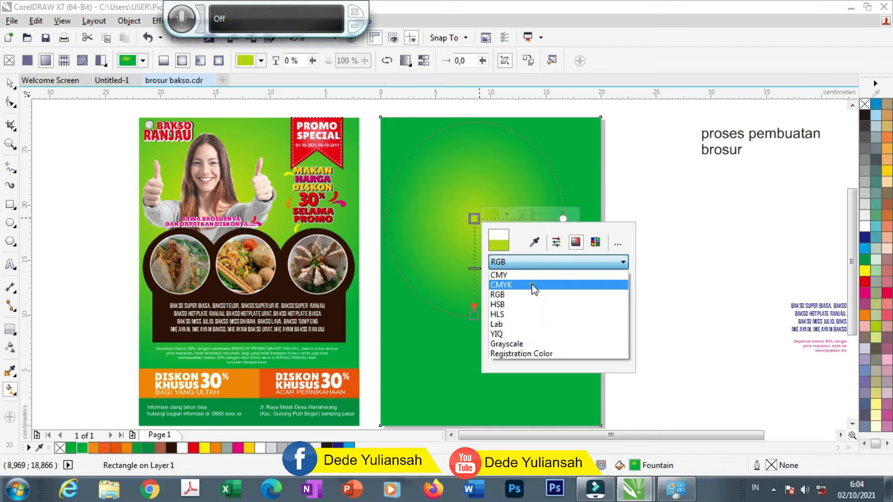
pyautogui.click(535, 289)
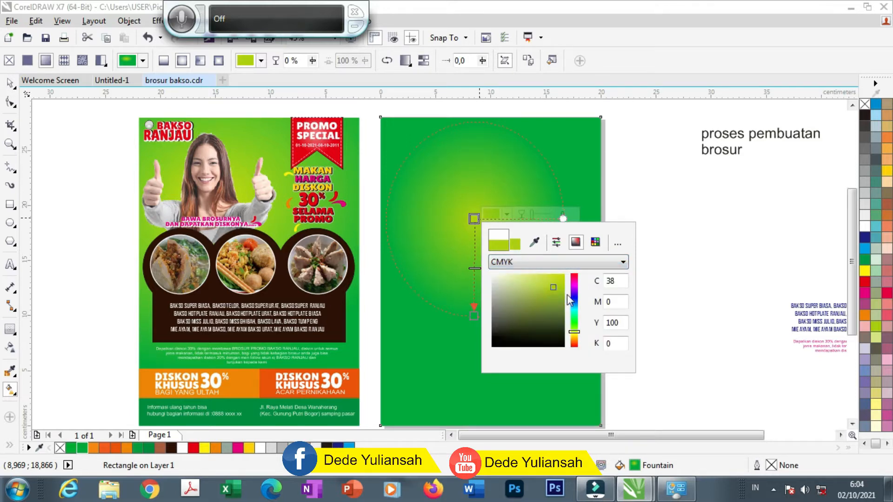
pyautogui.click(665, 300)
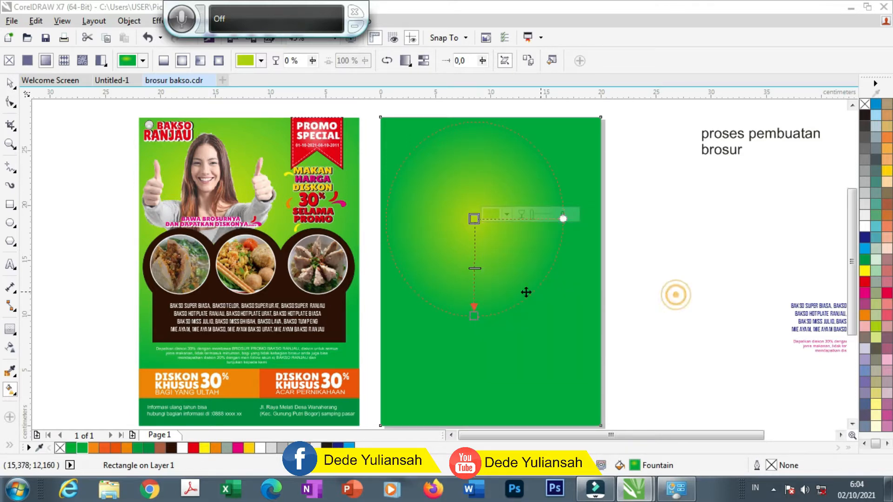
# Enlarge the gradient further, move its centre toward the rectangle's upper left, and shift the colour midpoint slightly outward
pyautogui.moveTo(474, 316); pyautogui.dragTo(475, 352)
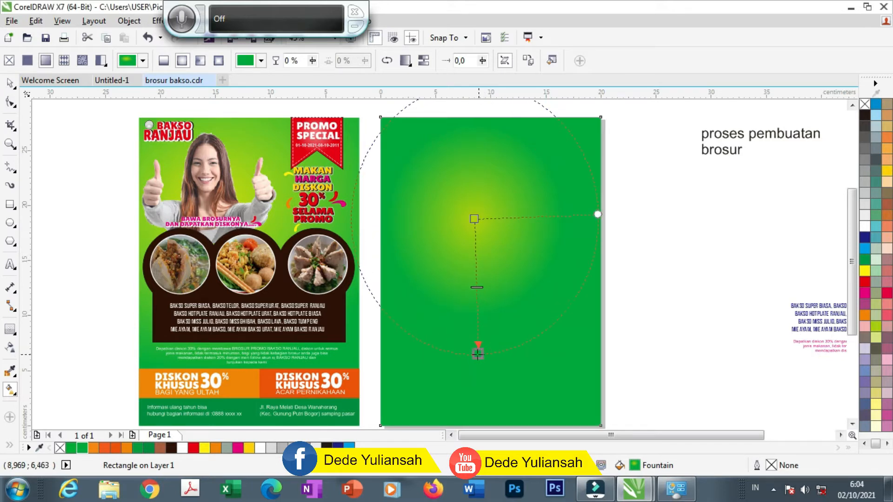
pyautogui.moveTo(475, 249); pyautogui.dragTo(457, 226)
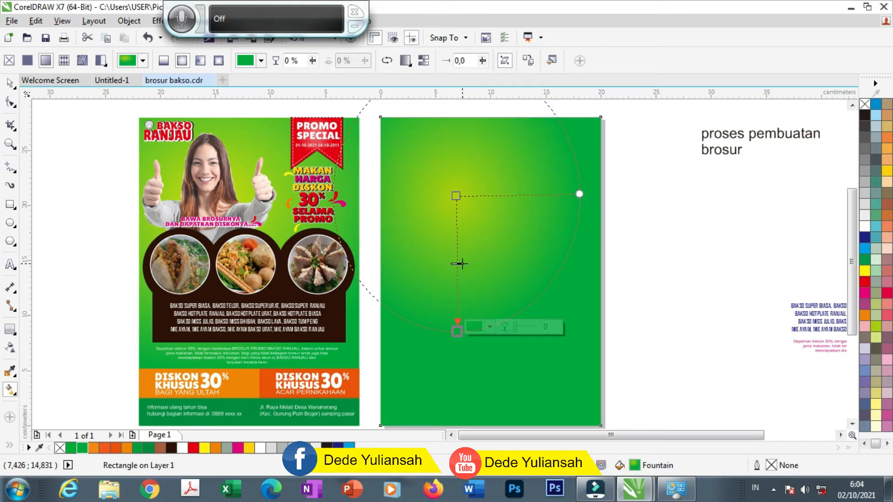
pyautogui.moveTo(459, 265); pyautogui.dragTo(463, 276)
pyautogui.click(638, 256)
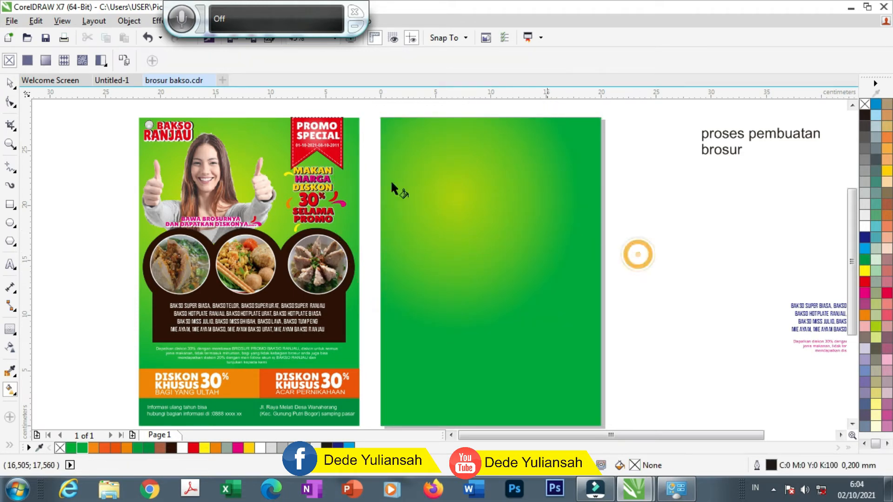
pyautogui.click(10, 83)
pyautogui.click(660, 286)
# Draw a rectangle about 17.5 by 4.5 cm over the dark menu-text block of the reference brochure
pyautogui.scroll(-2, 323, 202)
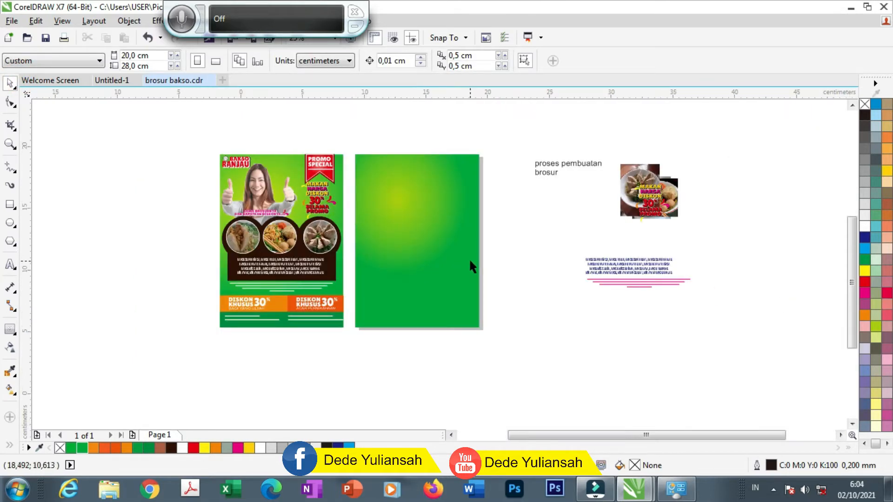
pyautogui.scroll(2, 469, 262)
pyautogui.scroll(-2, 535, 267)
pyautogui.scroll(2, 256, 246)
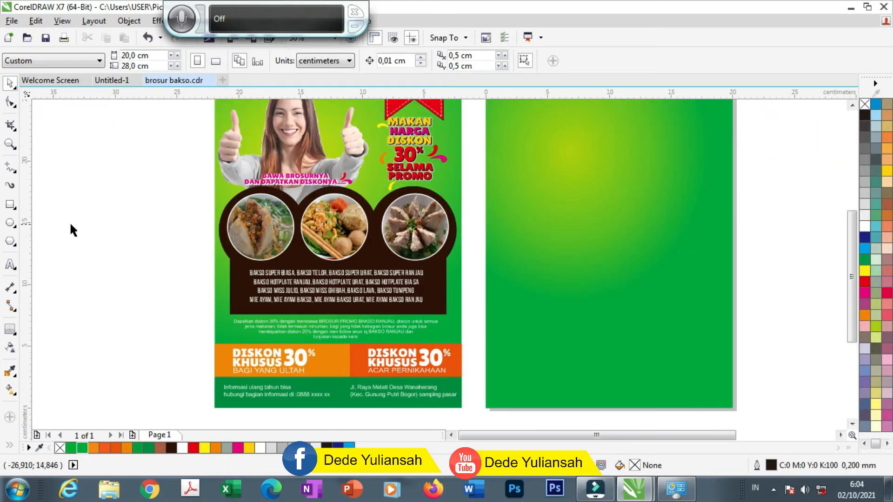
pyautogui.click(9, 205)
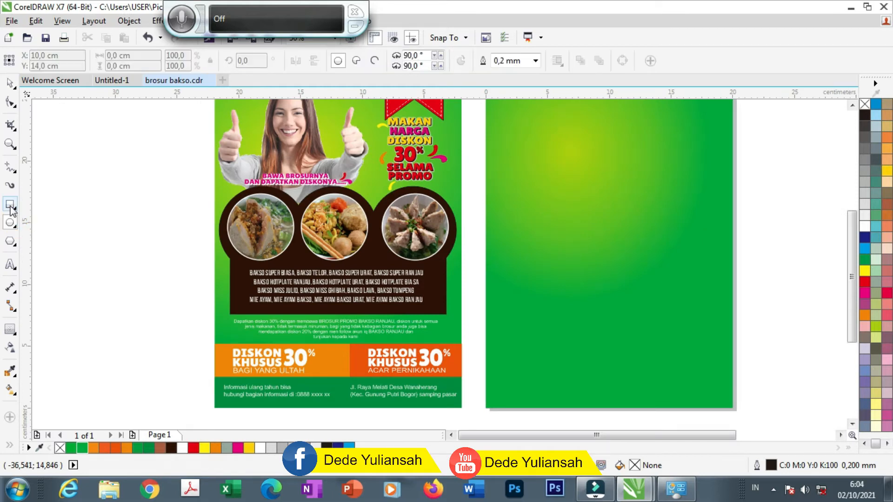
pyautogui.moveTo(229, 259); pyautogui.dragTo(445, 314)
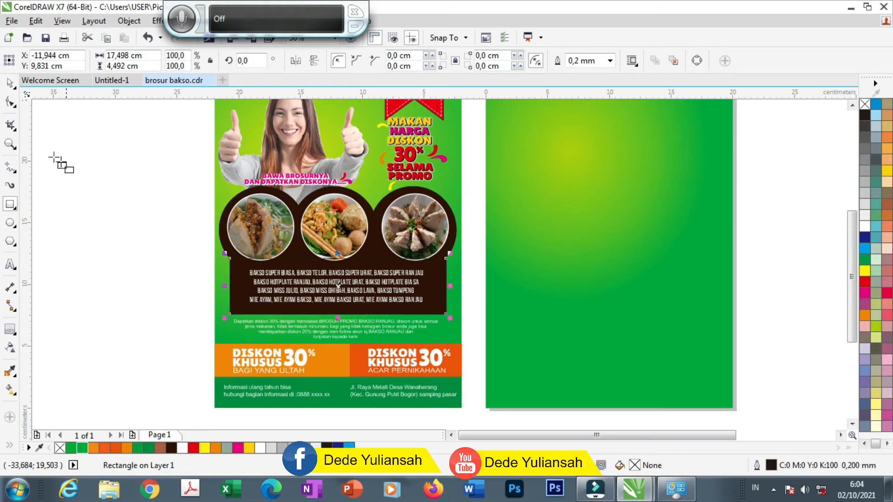
# Move the new rectangle onto the green background at the same height and centre it horizontally on it
pyautogui.click(9, 82)
pyautogui.moveTo(438, 282); pyautogui.dragTo(665, 287)
pyautogui.keyDown('shift'); pyautogui.click(678, 354); pyautogui.keyUp('shift')
pyautogui.press('c')
pyautogui.click(772, 339)
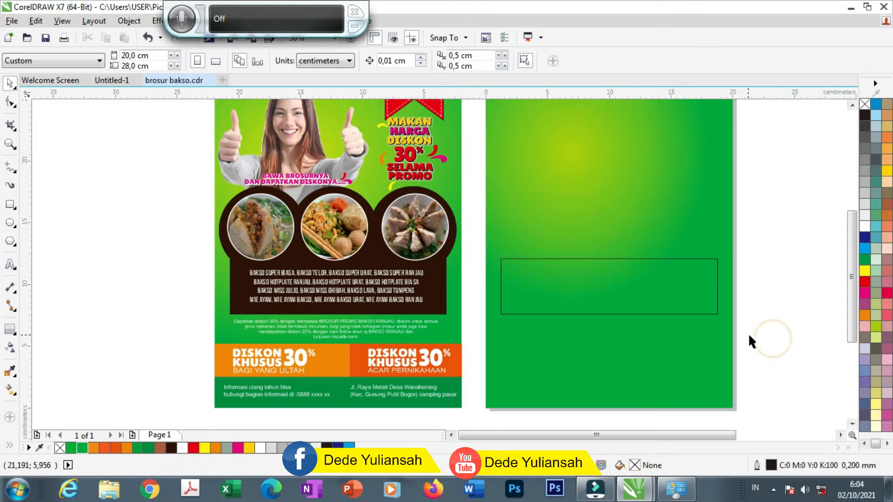
# Fill the rectangle on the green background with dark brown C73 M87 Y98 K68
pyautogui.click(672, 295)
pyautogui.click(171, 447)
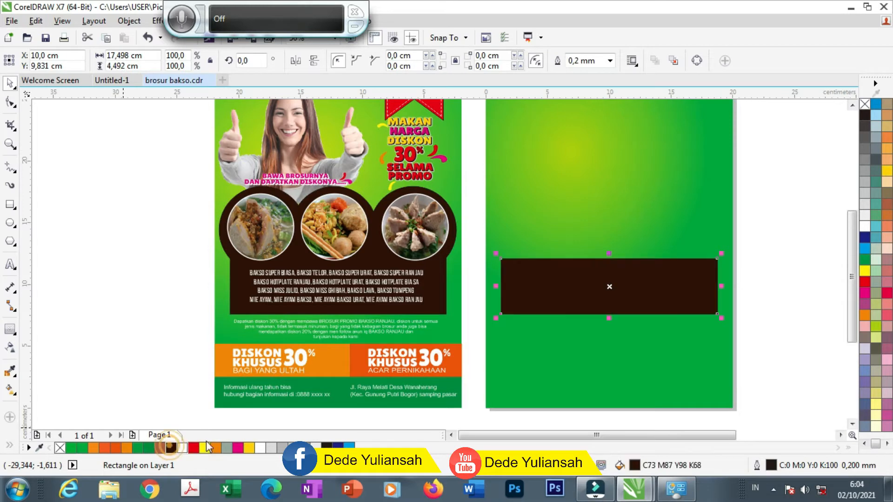
pyautogui.click(772, 297)
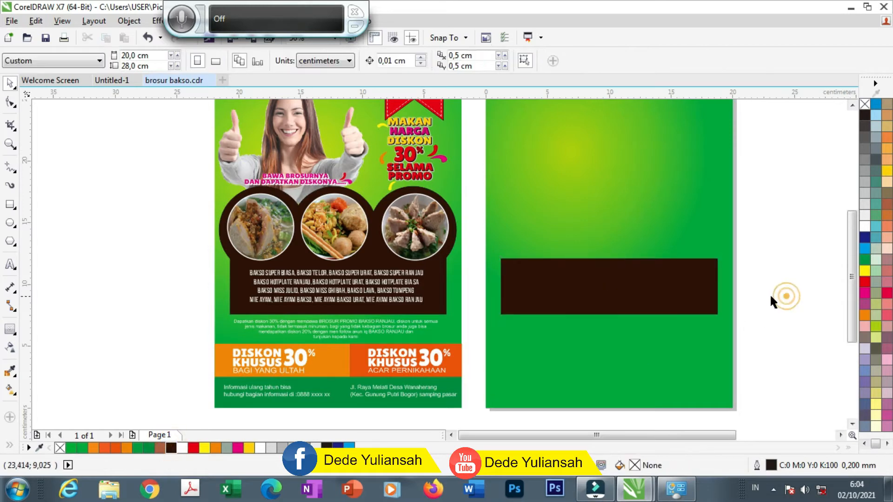
# Draw a circle about 7.12 cm across over the left food photo's dark surround and copy it onto the other two photos
pyautogui.click(10, 222)
pyautogui.moveTo(250, 214); pyautogui.dragTo(304, 270)
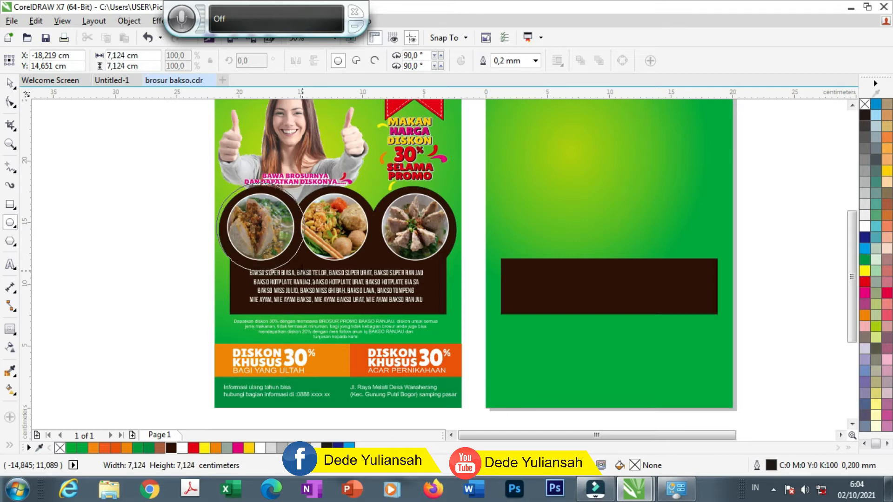
pyautogui.click(9, 83)
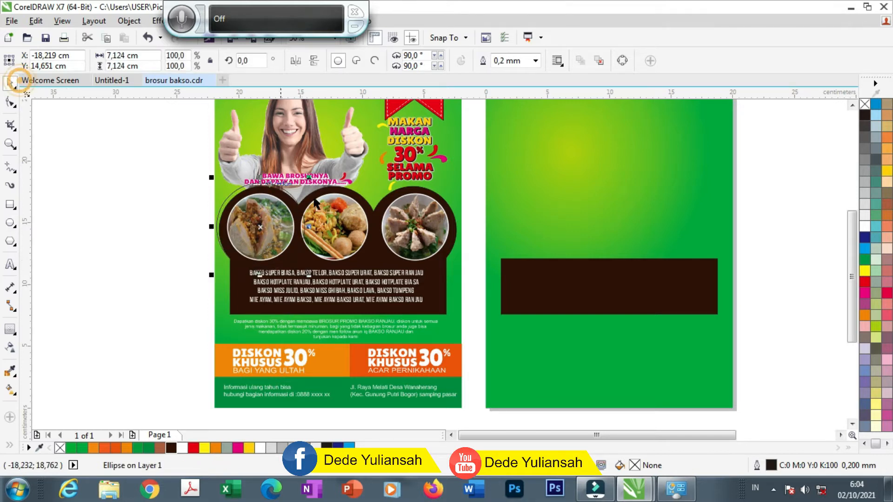
pyautogui.scroll(2, 288, 204)
pyautogui.moveTo(279, 196); pyautogui.dragTo(287, 199)
pyautogui.moveTo(307, 256); pyautogui.dragTo(604, 236)
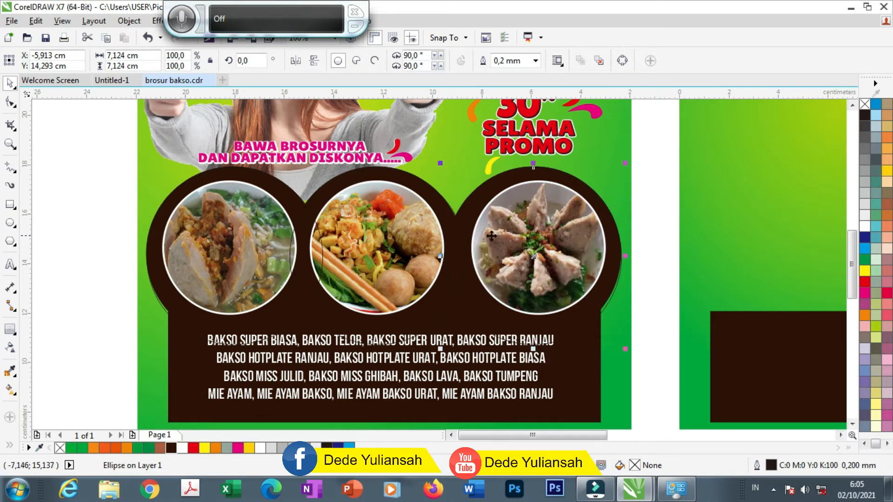
# Move all three circles together onto the green background so they overlap the upper edge of the brown rectangle
pyautogui.keyDown('shift'); pyautogui.click(379, 255); pyautogui.keyUp('shift')
pyautogui.keyDown('shift'); pyautogui.click(235, 251); pyautogui.keyUp('shift')
pyautogui.scroll(-1, 236, 251)
pyautogui.moveTo(236, 251); pyautogui.dragTo(506, 258)
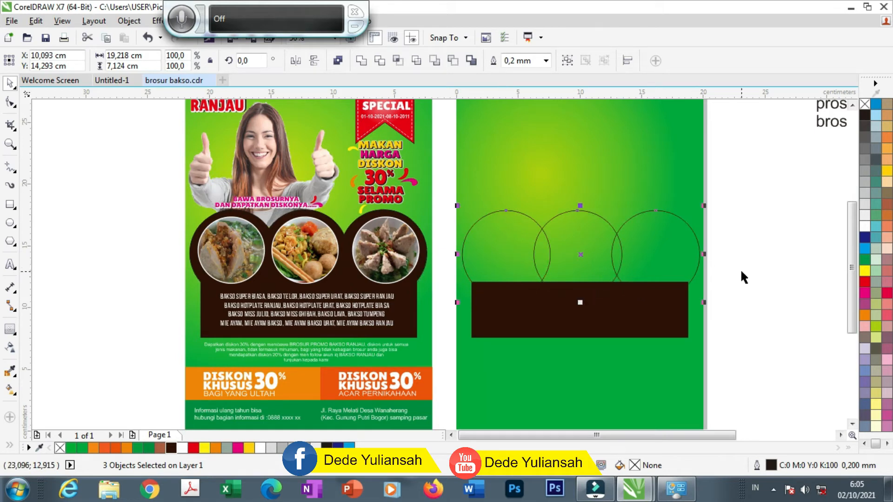
pyautogui.scroll(2, 741, 269)
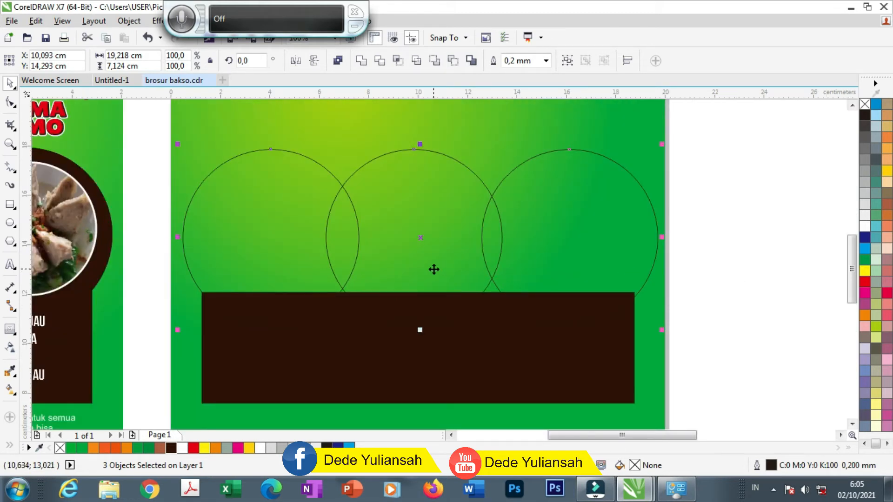
pyautogui.scroll(-2, 432, 267)
pyautogui.click(560, 291)
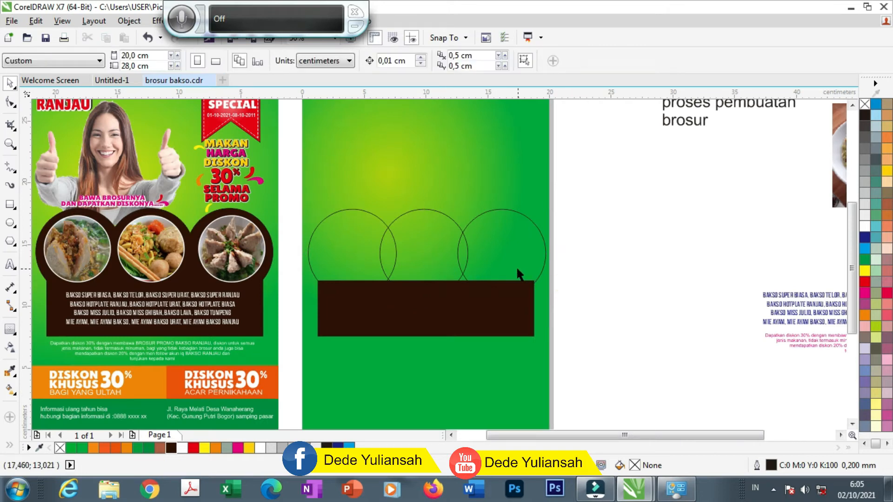
# Weld the three circles and the brown rectangle into a single dark brown shape
pyautogui.click(491, 255)
pyautogui.keyDown('shift'); pyautogui.click(418, 256); pyautogui.keyUp('shift')
pyautogui.keyDown('shift'); pyautogui.click(349, 253); pyautogui.keyUp('shift')
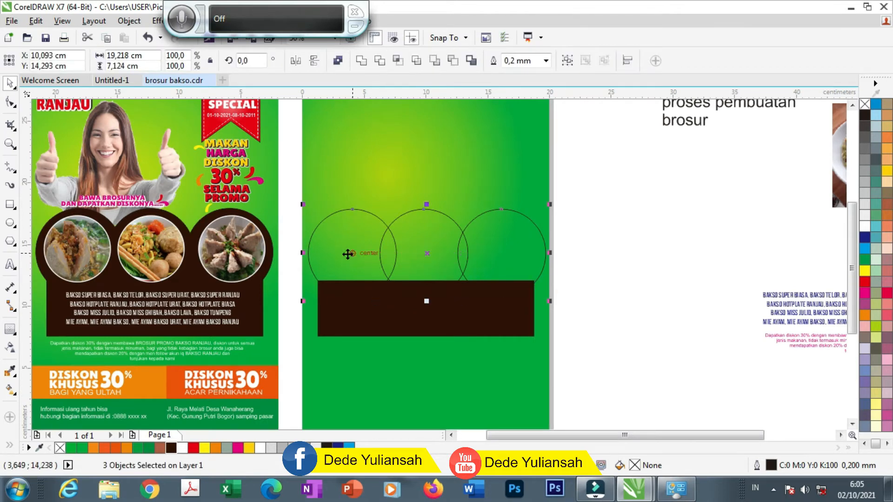
pyautogui.keyDown('shift'); pyautogui.click(385, 309); pyautogui.keyUp('shift')
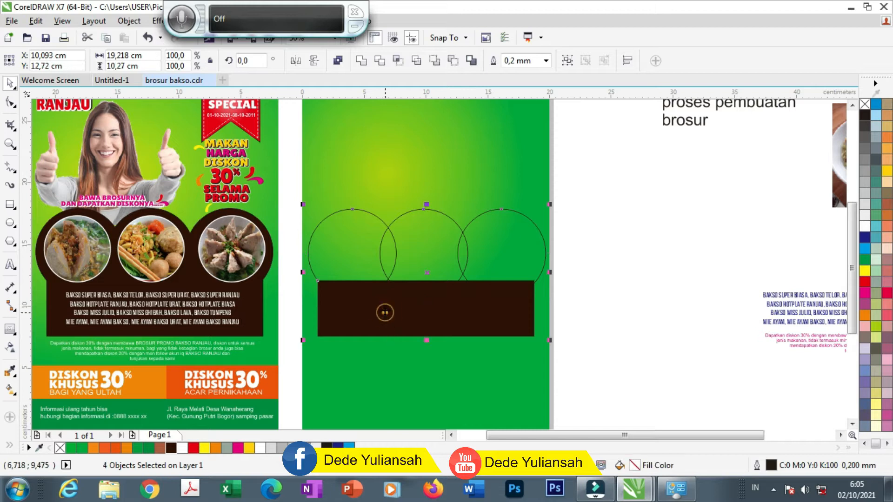
pyautogui.click(358, 61)
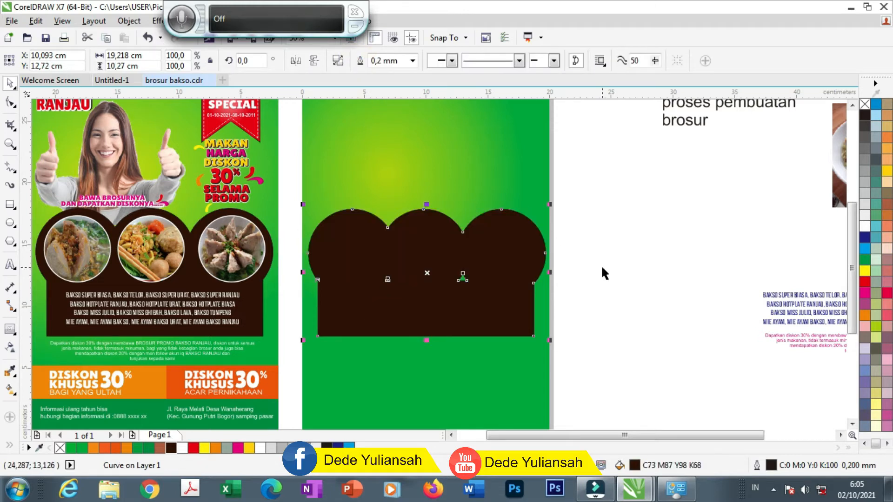
# Delete the three nodes forming the triangular gap between the middle and right circles of the welded brown shape
pyautogui.click(593, 283)
pyautogui.scroll(3, 471, 286)
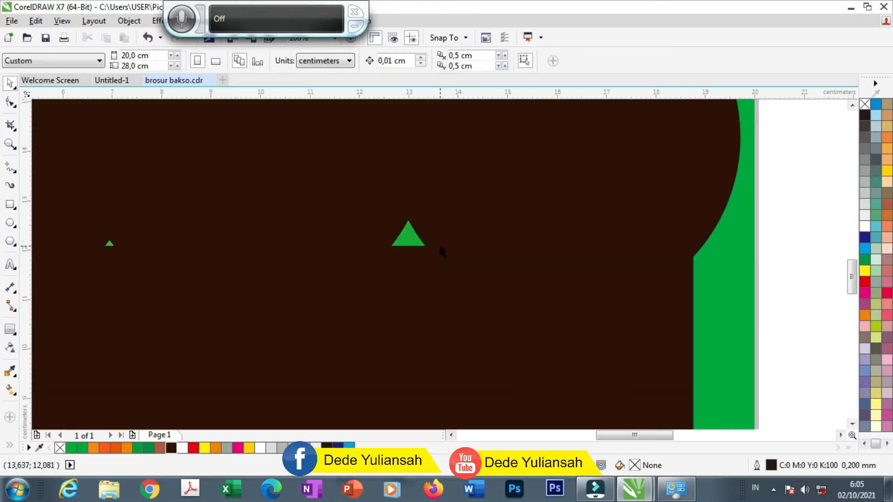
pyautogui.scroll(-2, 439, 244)
pyautogui.click(421, 240)
pyautogui.click(19, 100)
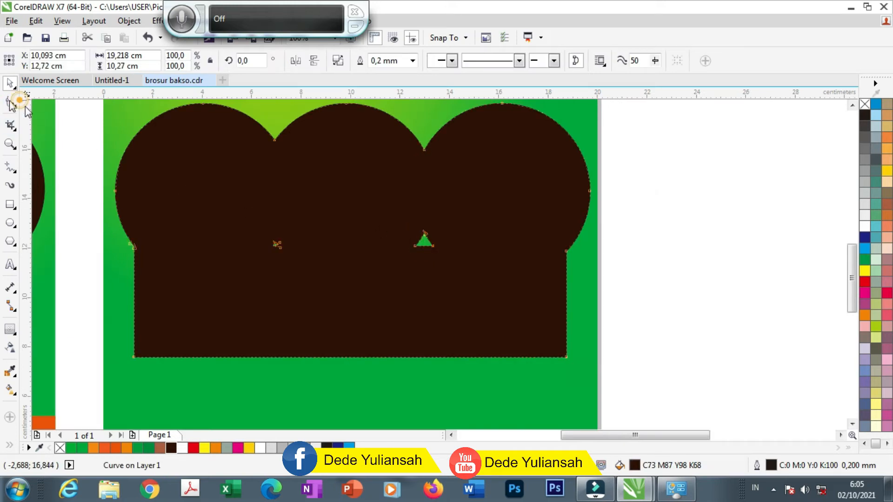
pyautogui.scroll(3, 419, 237)
pyautogui.moveTo(354, 175); pyautogui.dragTo(474, 269)
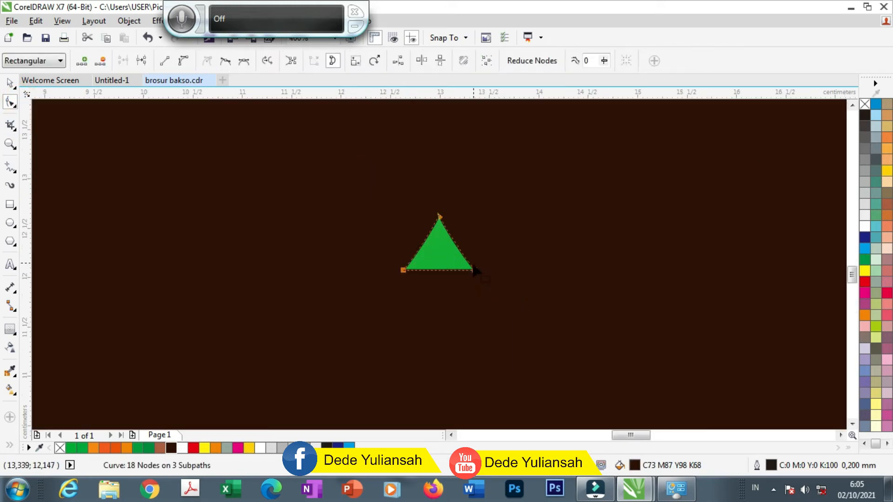
pyautogui.press('Delete')
# Delete the nodes of the small leftover gap between the left and middle circles of the brown shape
pyautogui.scroll(-3, 465, 260)
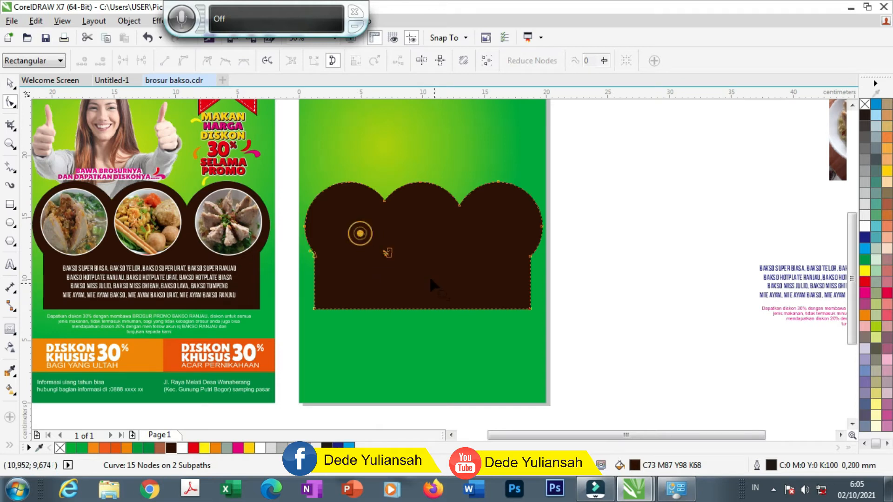
pyautogui.scroll(4, 387, 253)
pyautogui.press('Delete')
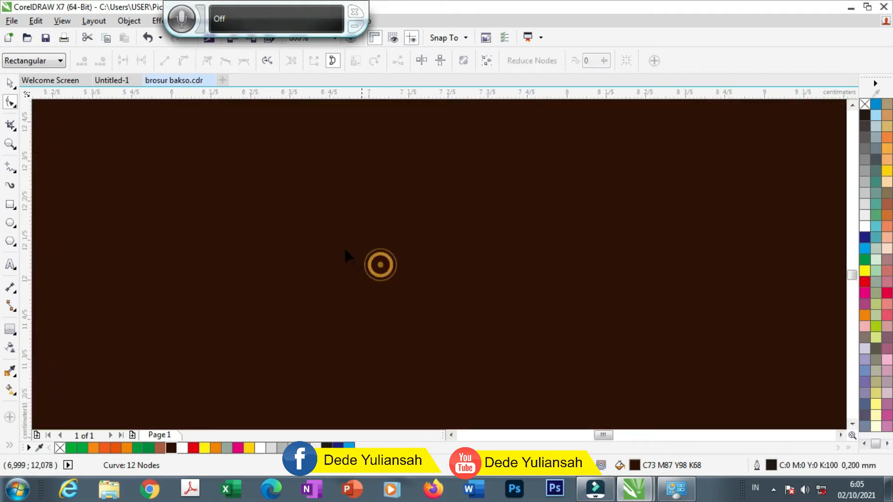
pyautogui.scroll(-5, 305, 214)
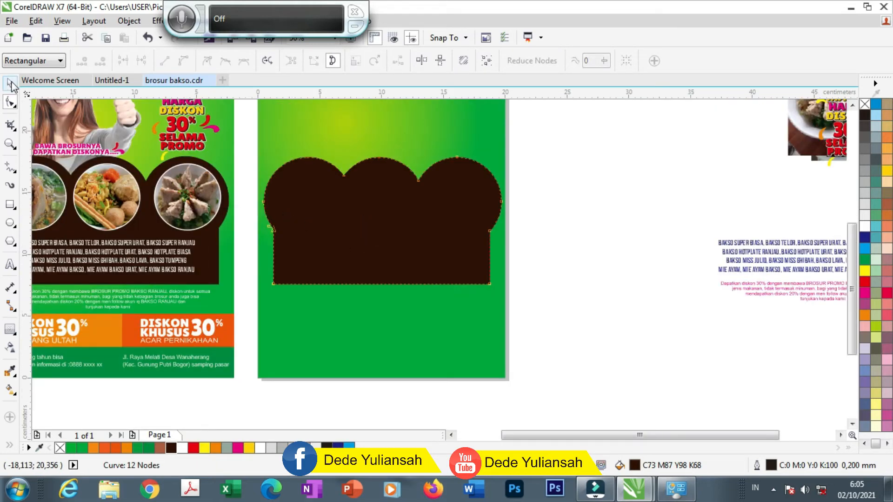
pyautogui.click(11, 82)
pyautogui.click(570, 348)
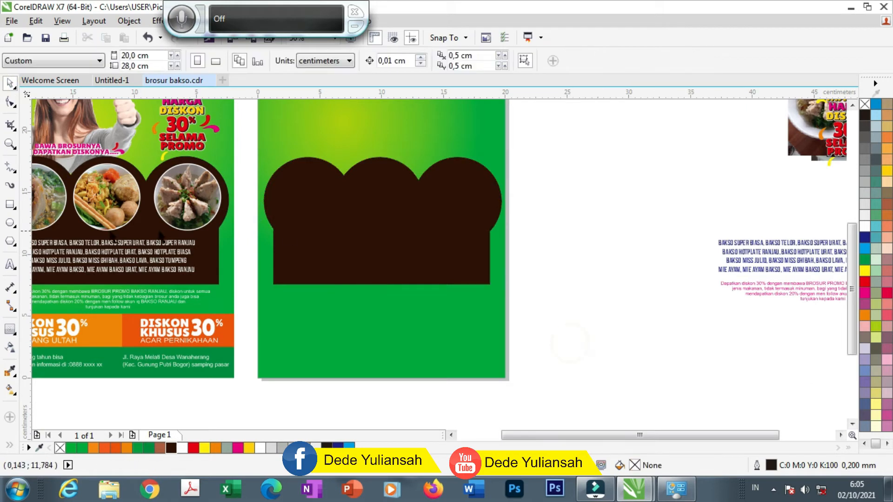
# Draw a circle about 4.76 cm across on the brown shape's left lobe, filled white with a 0.2 mm outline
pyautogui.click(9, 222)
pyautogui.moveTo(297, 194); pyautogui.dragTo(330, 228)
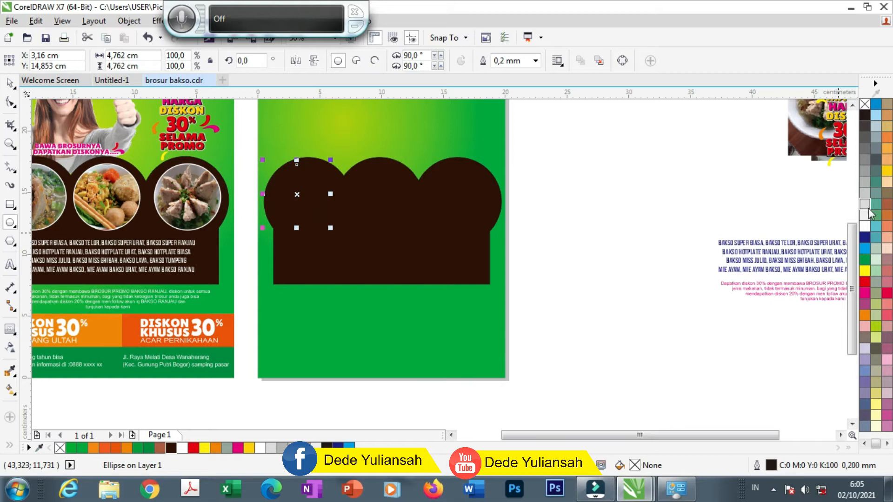
pyautogui.click(864, 226)
pyautogui.click(9, 83)
pyautogui.click(535, 61)
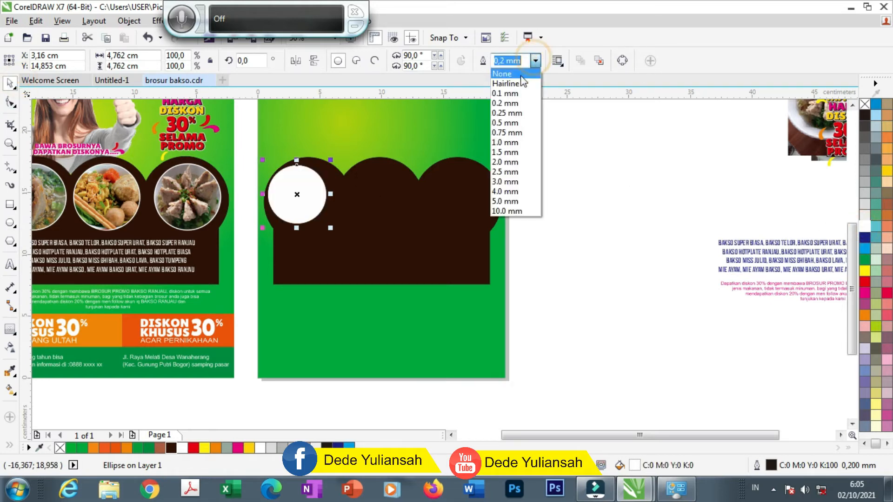
pyautogui.click(504, 103)
# Move the white circle further inside the left brown lobe and enlarge it to about 5.72 cm across
pyautogui.scroll(1, 278, 200)
pyautogui.moveTo(315, 194); pyautogui.dragTo(331, 201)
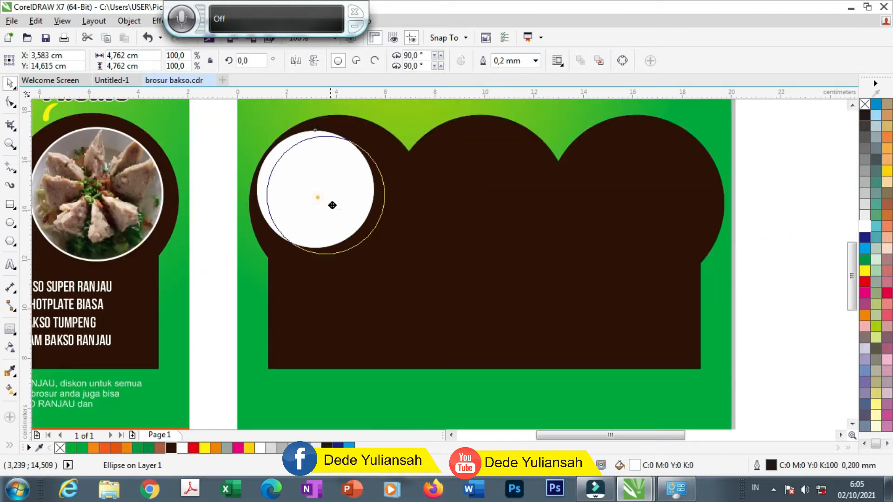
pyautogui.moveTo(393, 260); pyautogui.dragTo(410, 285)
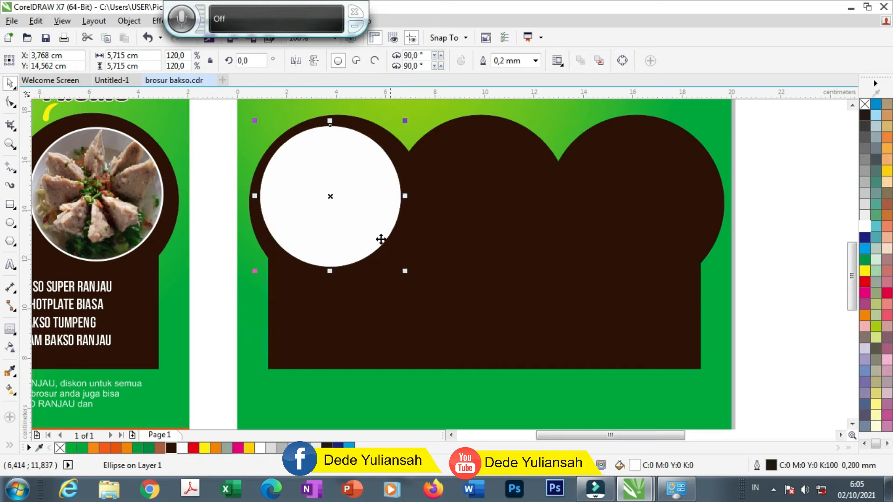
# Copy the white circle onto the middle and right lobes of the brown shape
pyautogui.moveTo(356, 191); pyautogui.dragTo(496, 197)
pyautogui.scroll(-1, 357, 194)
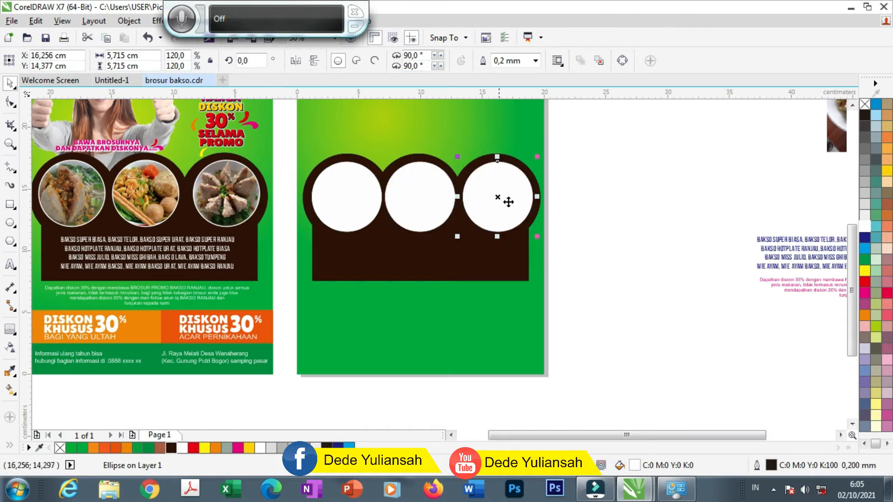
pyautogui.click(620, 223)
pyautogui.scroll(-1, 144, 207)
pyautogui.moveTo(389, 254); pyautogui.dragTo(240, 182)
pyautogui.moveTo(375, 251); pyautogui.dragTo(211, 172)
pyautogui.scroll(1, 302, 226)
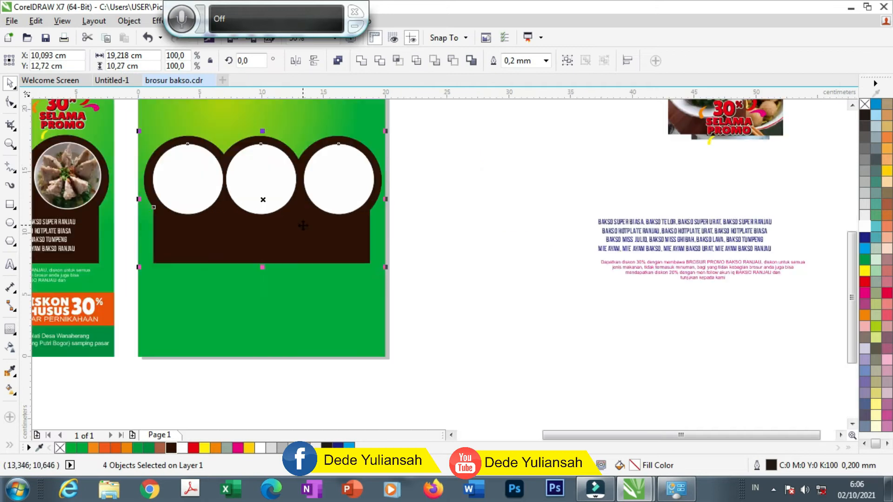
pyautogui.click(434, 235)
pyautogui.scroll(-1, 435, 229)
pyautogui.scroll(1, 191, 139)
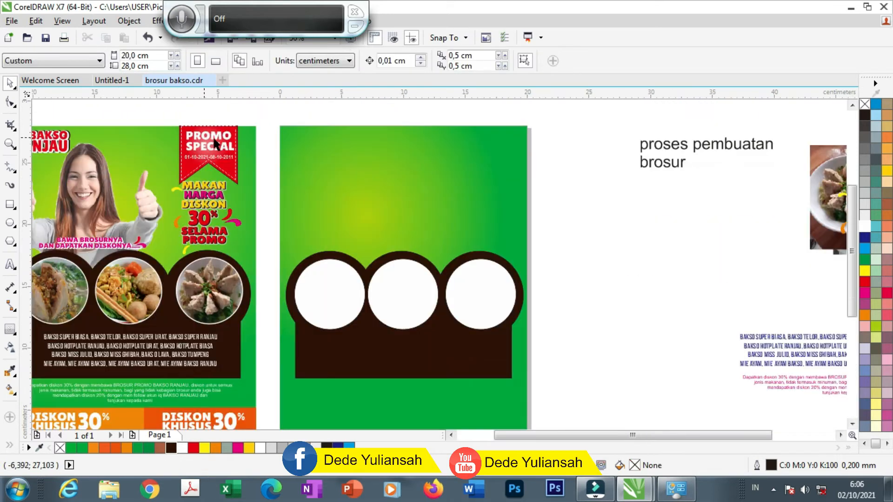
# Draw a rectangle about 4.73 cm wide and high over the PROMO SPECIAL ribbon of the reference brochure
pyautogui.scroll(1, 239, 149)
pyautogui.scroll(-1, 180, 157)
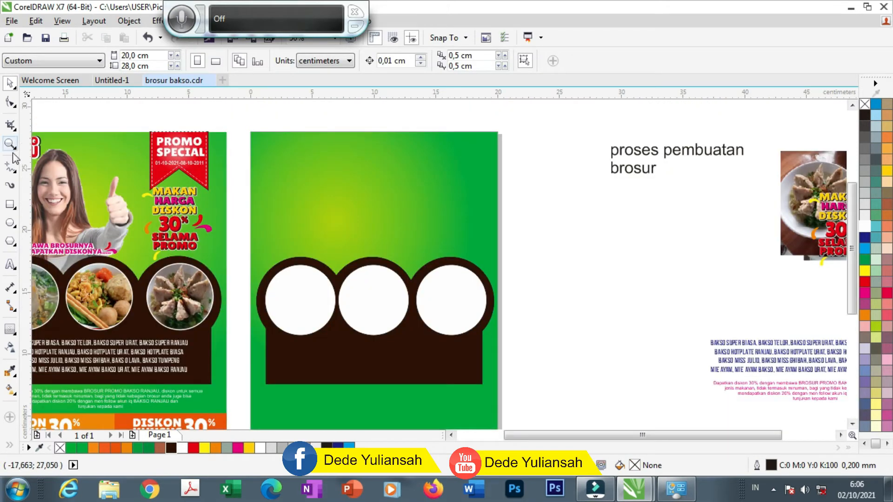
pyautogui.click(10, 204)
pyautogui.scroll(1, 180, 140)
pyautogui.moveTo(122, 129); pyautogui.dragTo(240, 245)
pyautogui.click(9, 83)
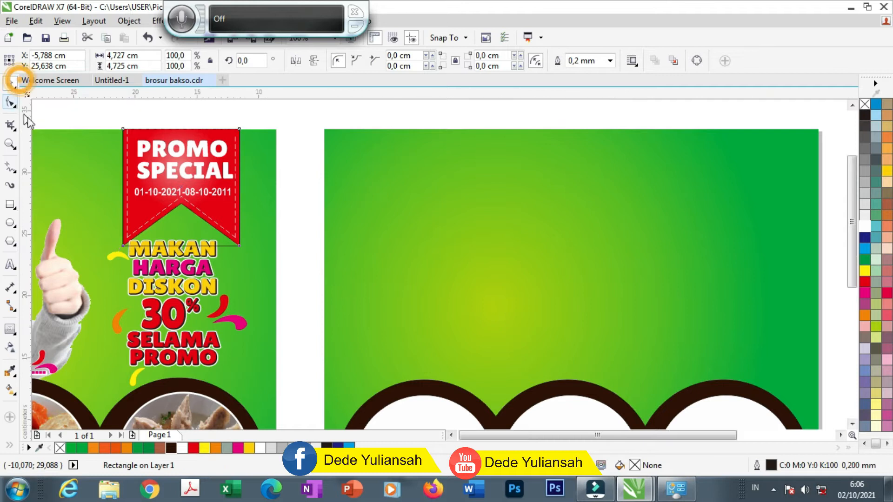
# Move the rectangle to the upper right part of the new green background, flush with its upper edge, and fill it red
pyautogui.scroll(-2, 168, 168)
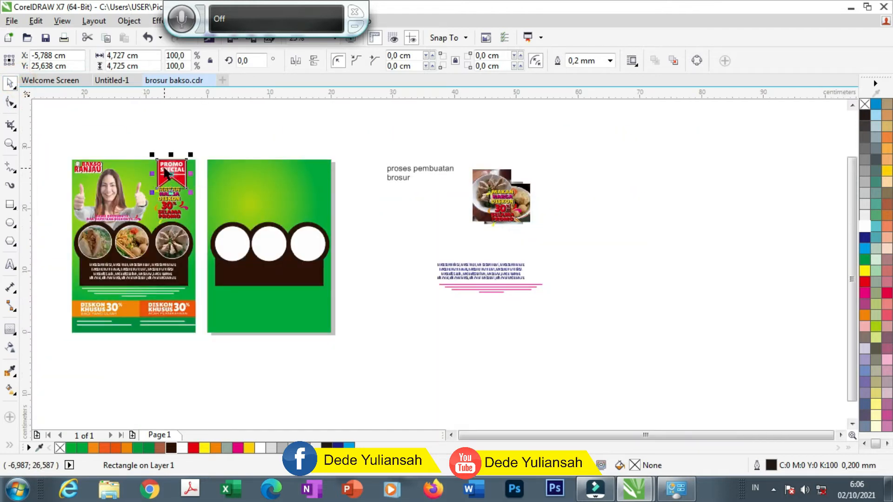
pyautogui.moveTo(171, 173); pyautogui.dragTo(288, 175)
pyautogui.scroll(2, 320, 165)
pyautogui.scroll(1, 295, 255)
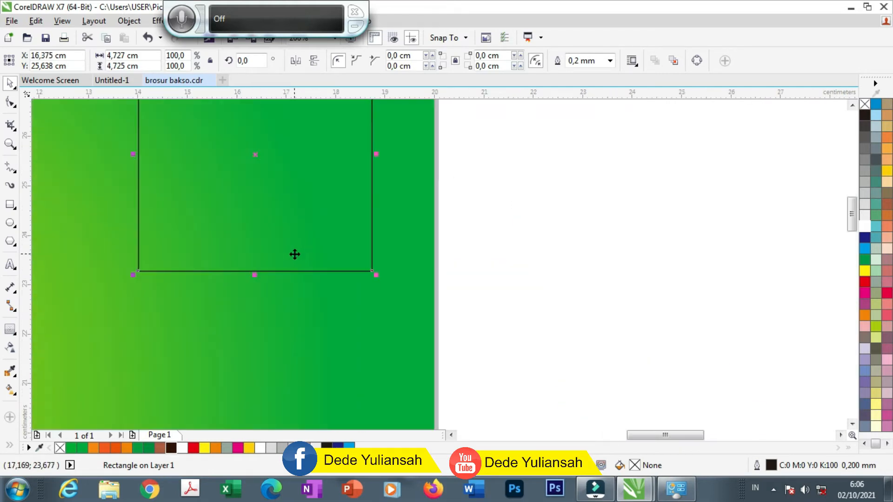
pyautogui.click(194, 447)
# Convert the red rectangle to curves and pull a new midpoint node on its lower edge upward to form a ribbon notch
pyautogui.rightClick(262, 247)
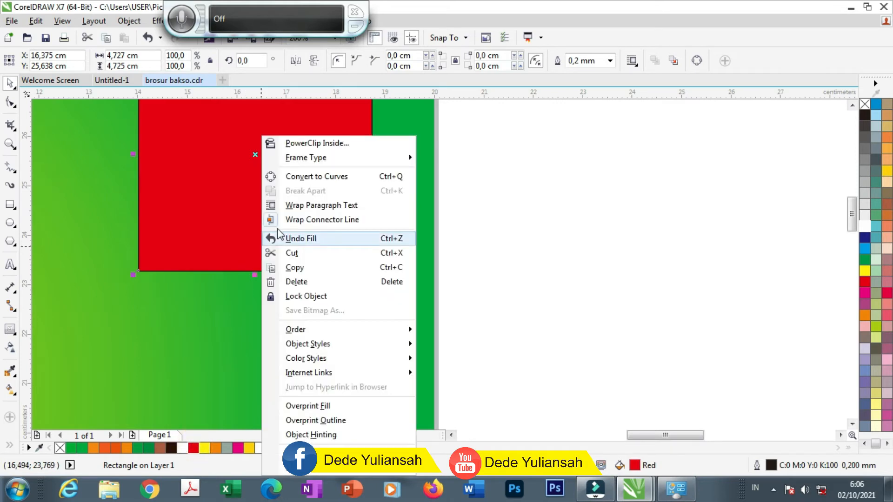
pyautogui.click(299, 177)
pyautogui.click(10, 102)
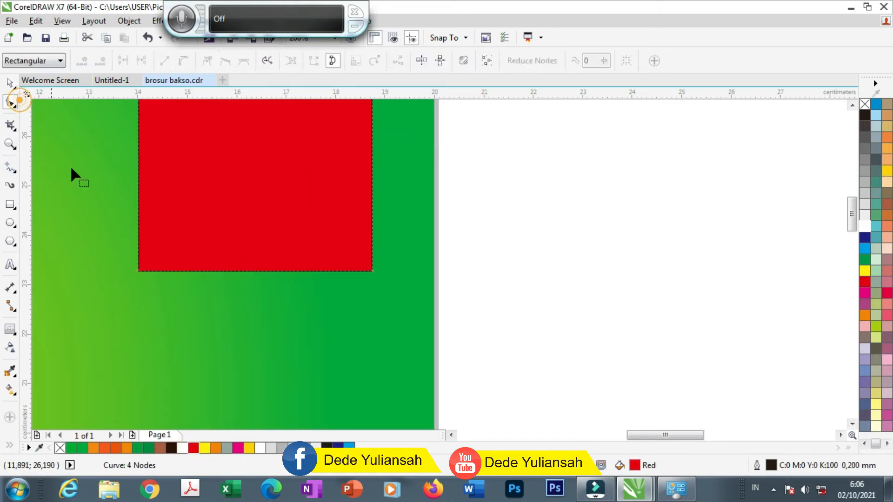
pyautogui.doubleClick(253, 271)
pyautogui.moveTo(253, 271); pyautogui.dragTo(256, 199)
pyautogui.scroll(-2, 257, 202)
pyautogui.scroll(3, 255, 201)
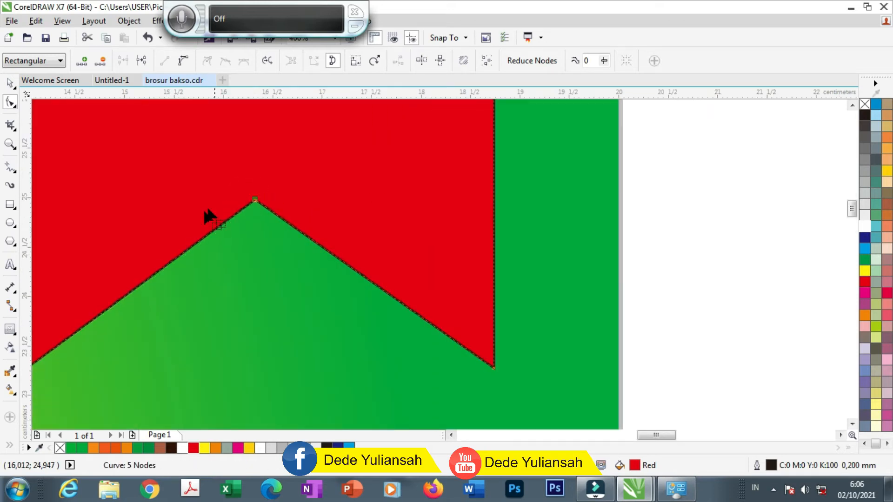
pyautogui.scroll(-6, 204, 218)
pyautogui.click(10, 83)
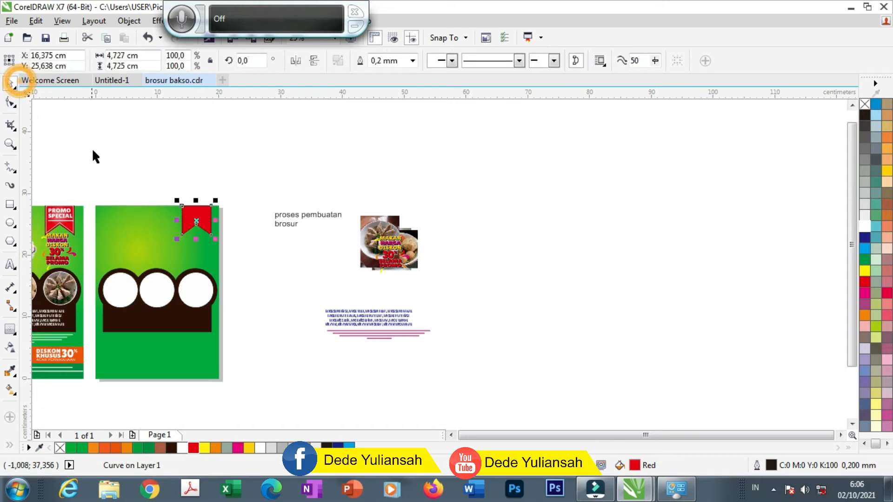
pyautogui.click(90, 150)
# Add the two-line artistic text "PROMO SPECIAL" in capitals on the green background, left of the red ribbon
pyautogui.scroll(3, 53, 222)
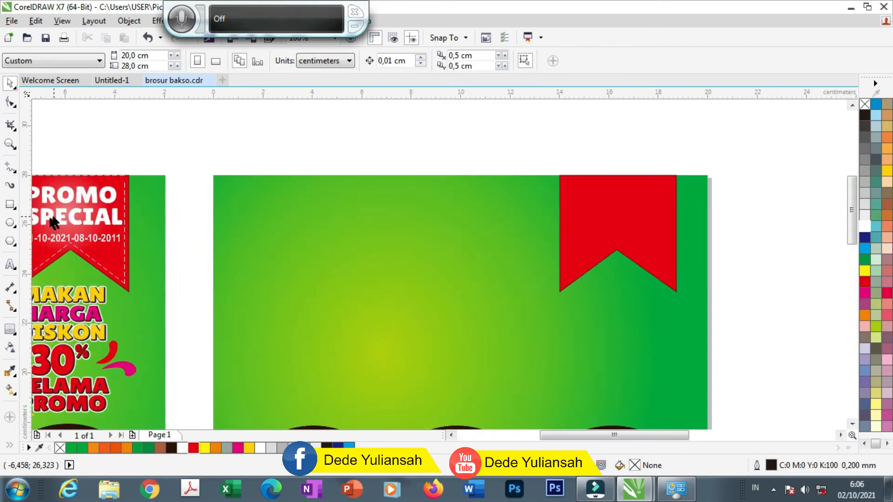
pyautogui.click(10, 264)
pyautogui.click(275, 246)
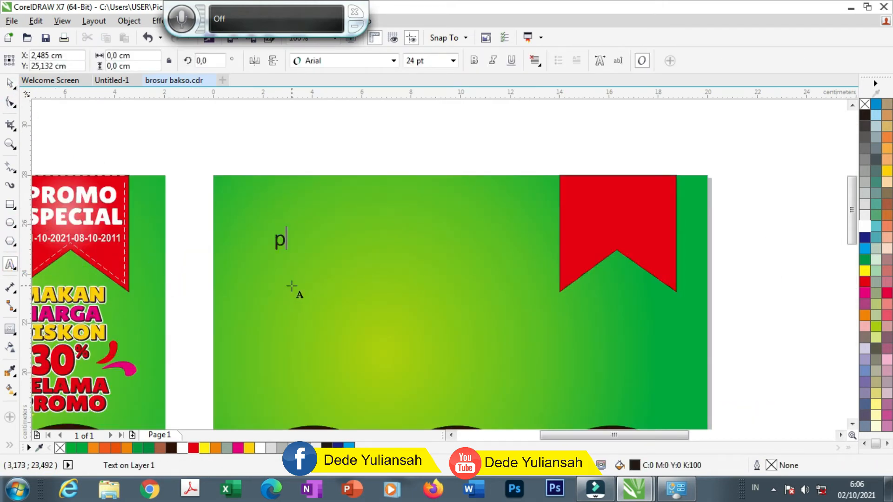
pyautogui.press('BackSpace')
pyautogui.press('capslock')
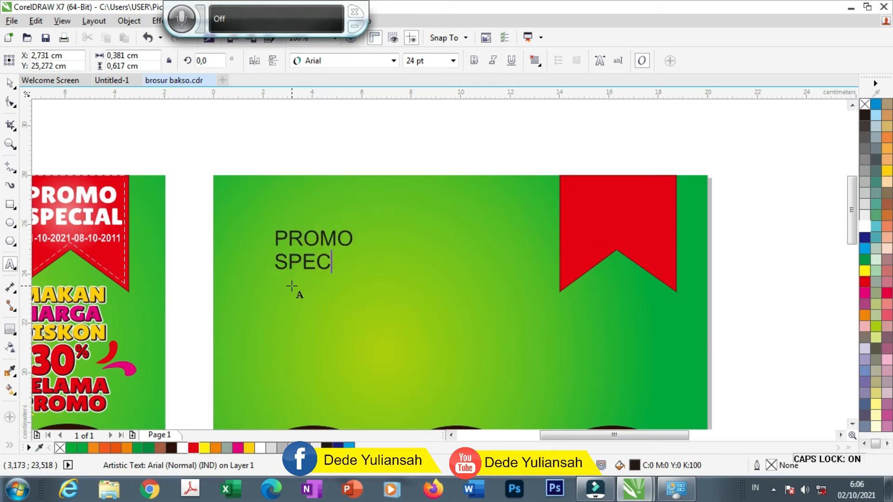
pyautogui.press('capslock')
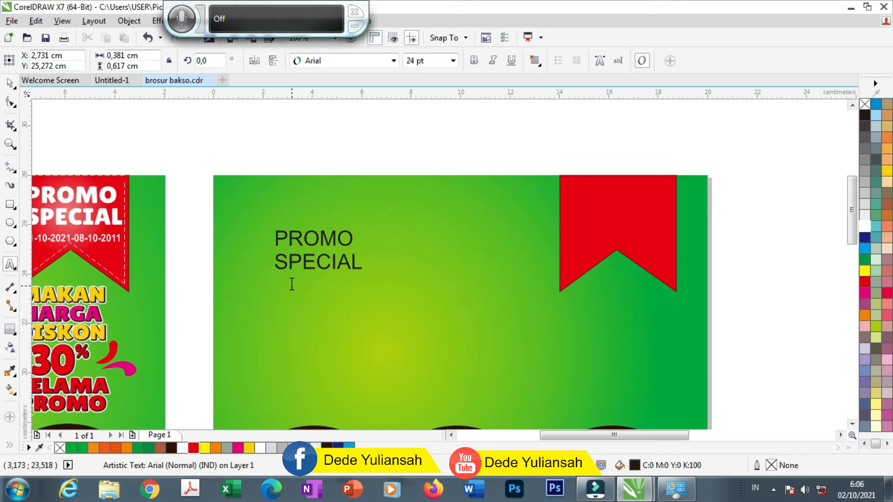
pyautogui.scroll(-2, 304, 321)
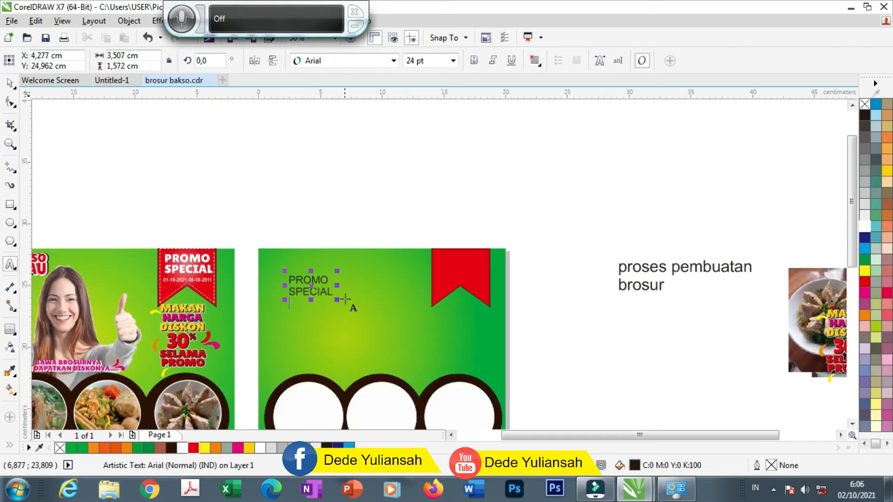
pyautogui.scroll(3, 335, 301)
pyautogui.press('Return')
pyautogui.write('0')
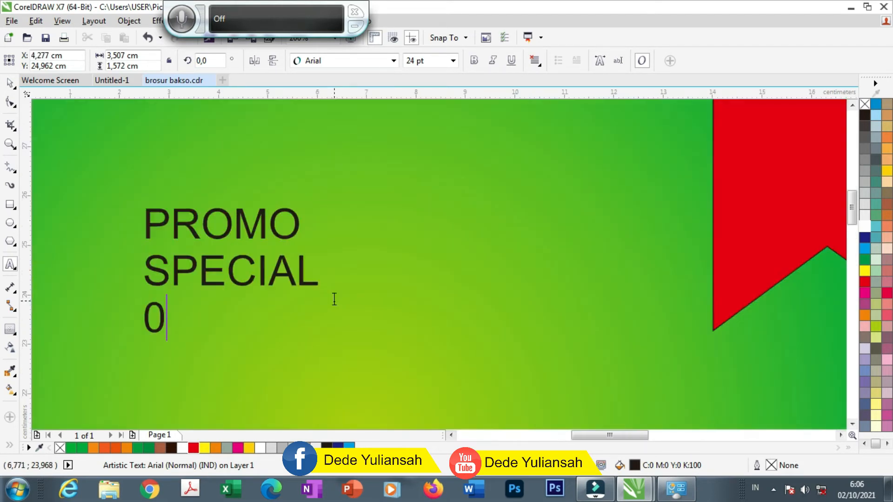
pyautogui.write('1-10-2021-08-10')
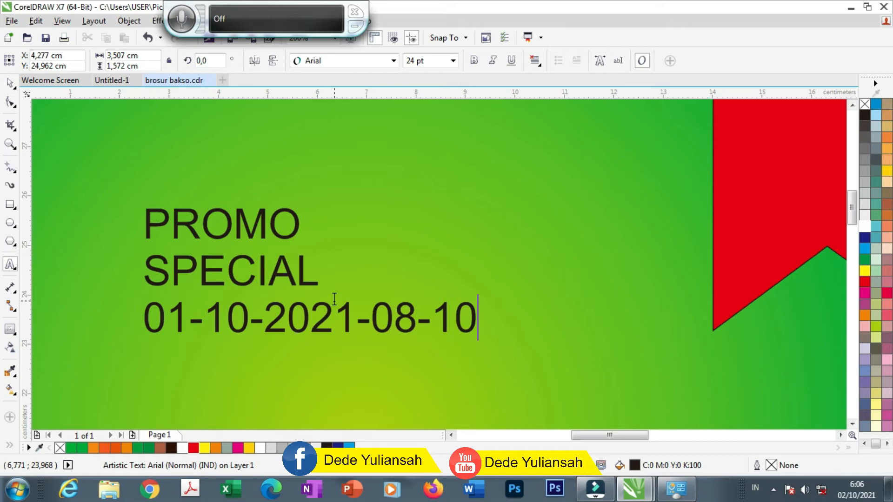
pyautogui.write('202')
pyautogui.press('Escape')
pyautogui.press('BackSpace')
pyautogui.press('BackSpace')
pyautogui.press('BackSpace')
pyautogui.press('BackSpace')
pyautogui.write('-2021')
pyautogui.press('Escape')
# Set the font of the whole promo text block to Lilita One
pyautogui.scroll(-2, 189, 289)
pyautogui.click(333, 61)
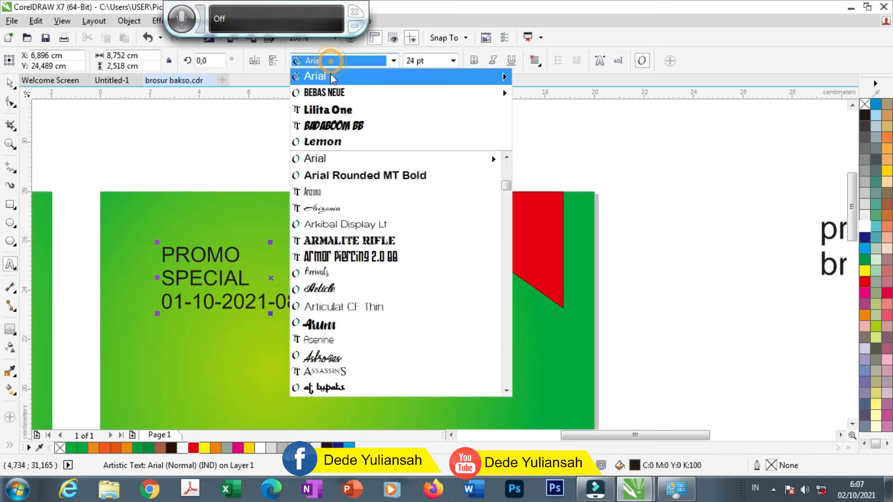
pyautogui.click(334, 110)
pyautogui.click(10, 84)
pyautogui.click(344, 61)
pyautogui.click(321, 92)
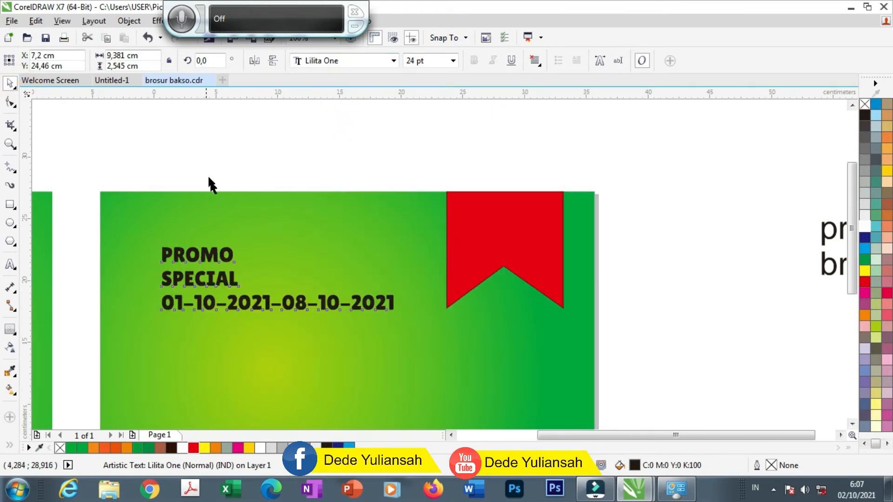
pyautogui.scroll(-2, 209, 186)
pyautogui.rightClick(214, 213)
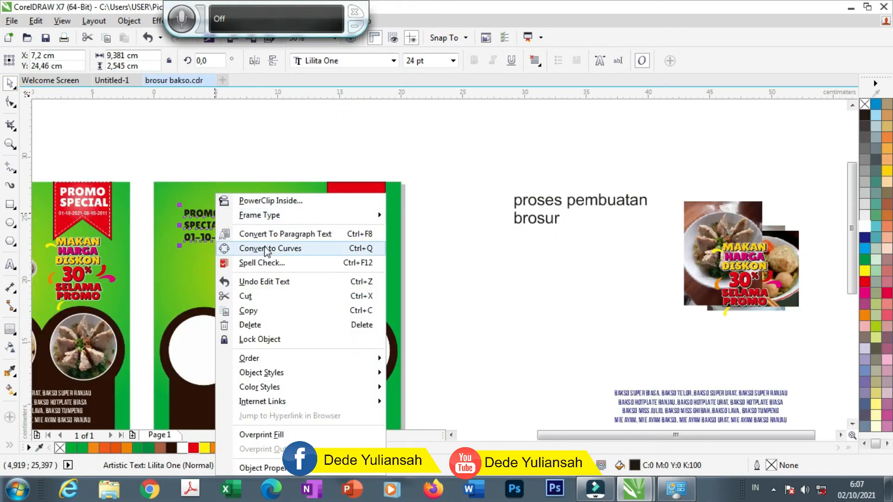
pyautogui.click(253, 141)
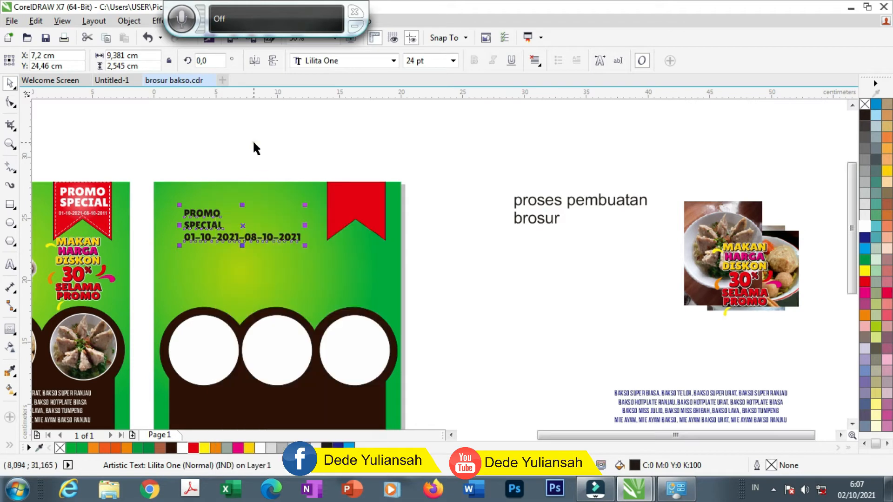
# Move the promo text block up across the page's upper edge beside the ribbon and break it apart into separate lines
pyautogui.scroll(2, 209, 224)
pyautogui.moveTo(208, 224); pyautogui.dragTo(343, 142)
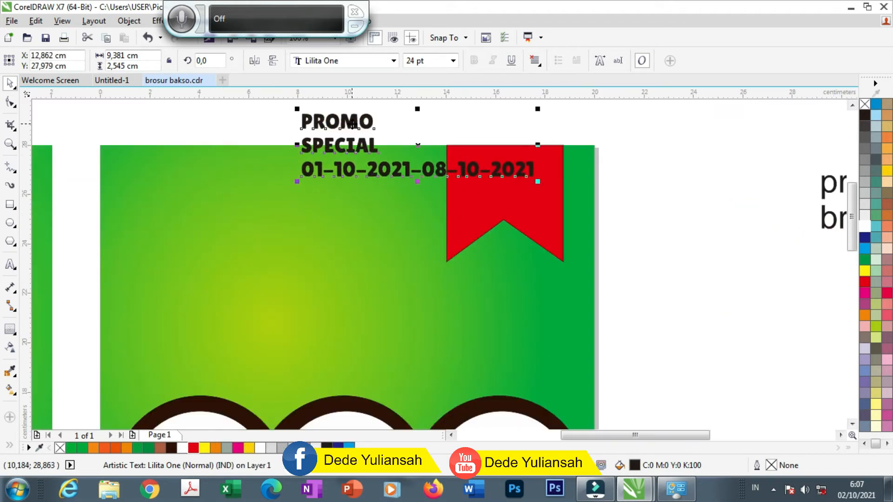
pyautogui.rightClick(354, 126)
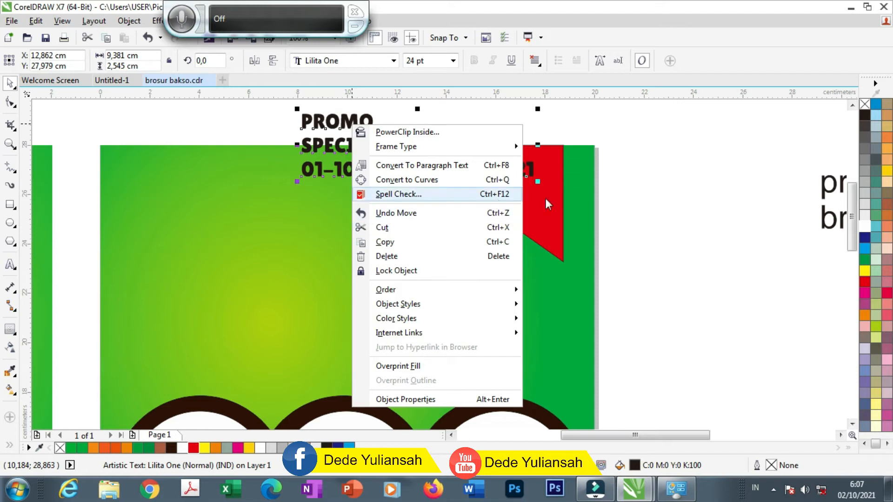
pyautogui.click(623, 200)
pyautogui.click(623, 173)
pyautogui.moveTo(359, 129); pyautogui.dragTo(363, 144)
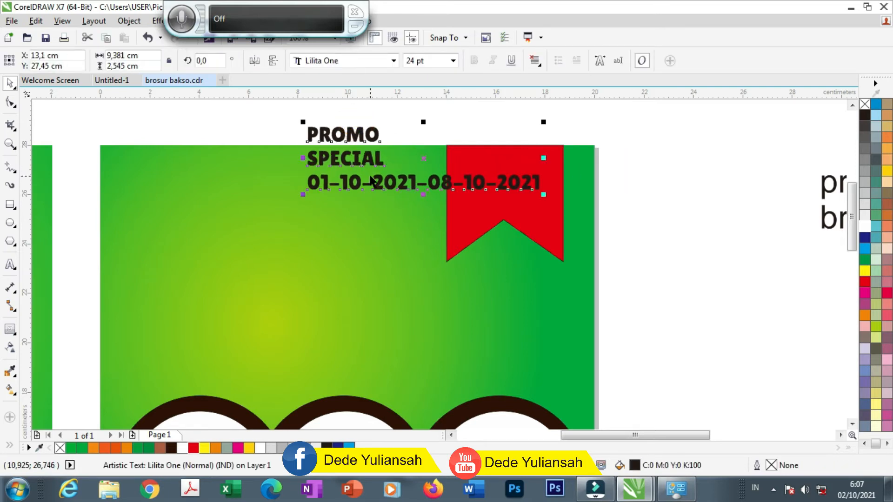
pyautogui.click(697, 186)
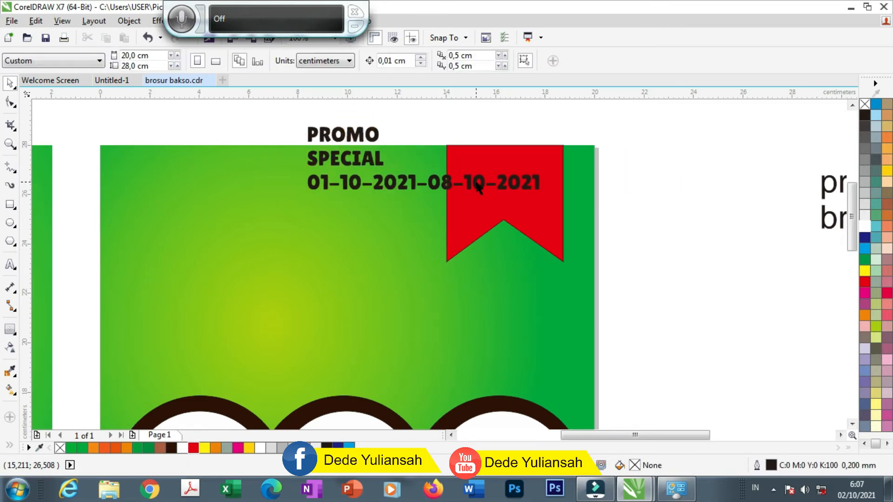
# Move the date line down across the red ribbon and set its font to Arial
pyautogui.moveTo(479, 188); pyautogui.dragTo(545, 209)
pyautogui.click(394, 61)
pyautogui.click(325, 88)
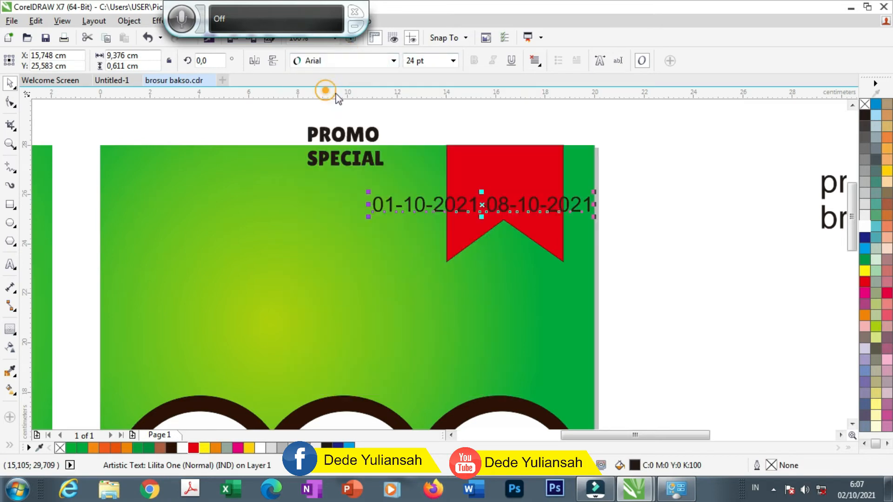
# Shrink the date line to about 10 pt, place it just above the ribbon's notch, and fill it white
pyautogui.moveTo(595, 216); pyautogui.dragTo(545, 214)
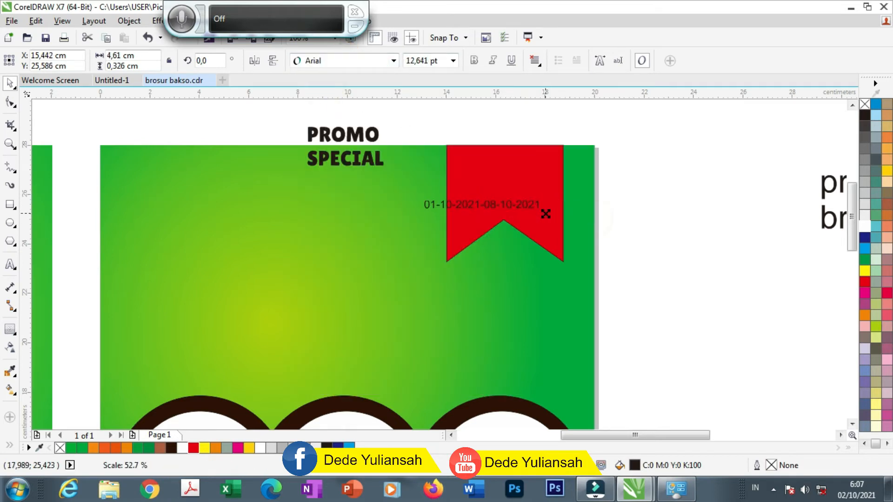
pyautogui.scroll(4, 564, 213)
pyautogui.moveTo(421, 193); pyautogui.dragTo(501, 228)
pyautogui.moveTo(417, 204); pyautogui.dragTo(437, 204)
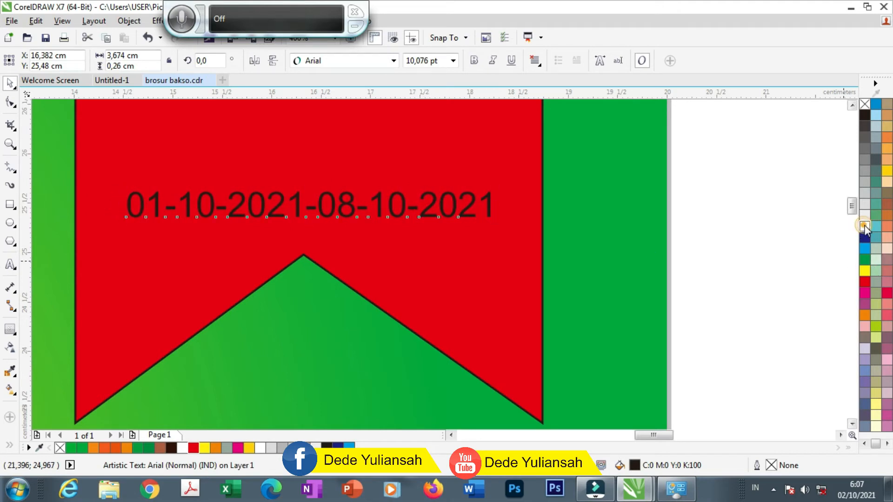
pyautogui.click(864, 226)
# Move the PROMO and SPECIAL lines onto the ribbon above the date and nudge PROMO down closer to SPECIAL
pyautogui.scroll(-2, 551, 268)
pyautogui.scroll(-1, 404, 233)
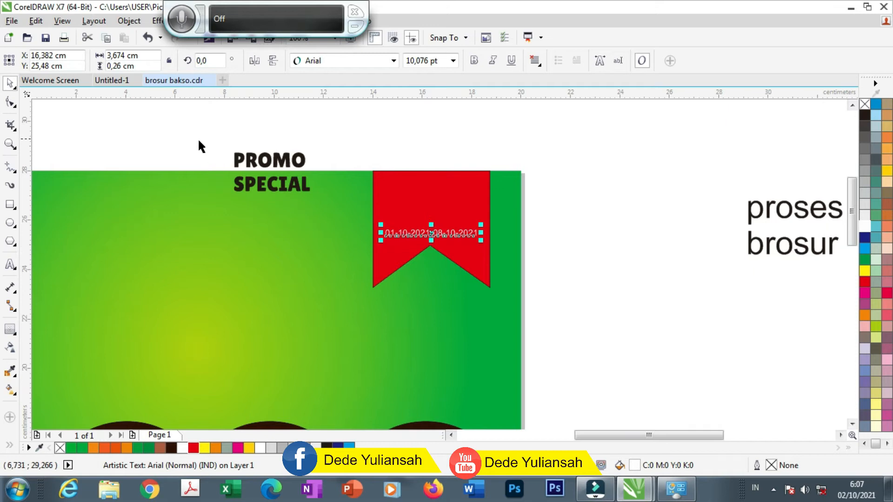
pyautogui.moveTo(197, 139); pyautogui.dragTo(319, 199)
pyautogui.moveTo(284, 158); pyautogui.dragTo(449, 183)
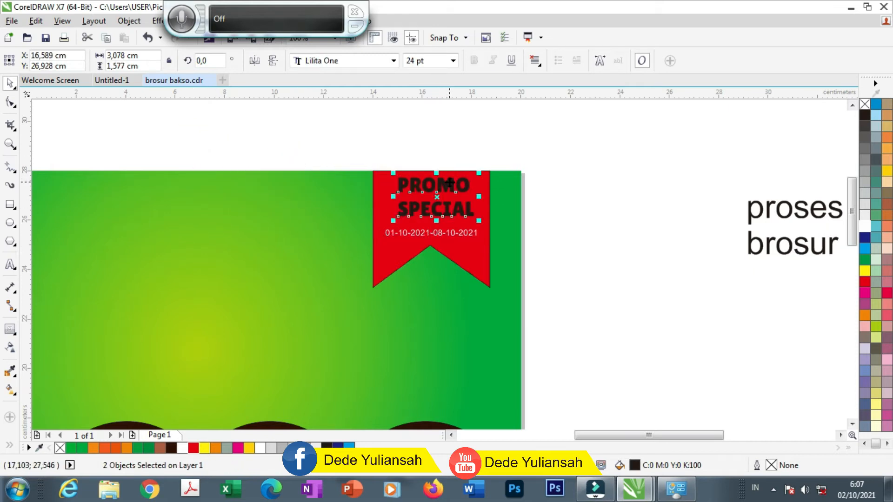
pyautogui.click(583, 221)
pyautogui.scroll(2, 420, 182)
pyautogui.click(415, 194)
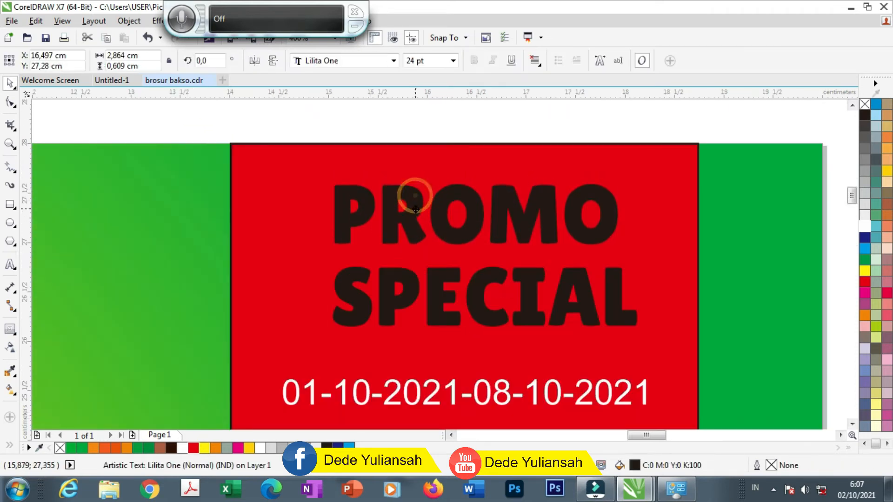
pyautogui.scroll(-2, 422, 207)
# Enlarge PROMO and SPECIAL together to about 29 pt and fill both lines white
pyautogui.moveTo(329, 175); pyautogui.dragTo(489, 249)
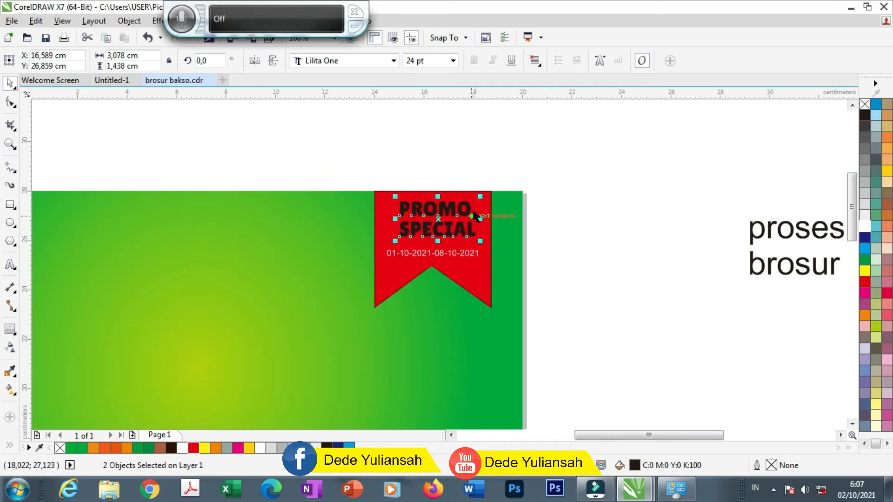
pyautogui.scroll(1, 486, 187)
pyautogui.moveTo(483, 190); pyautogui.dragTo(499, 181)
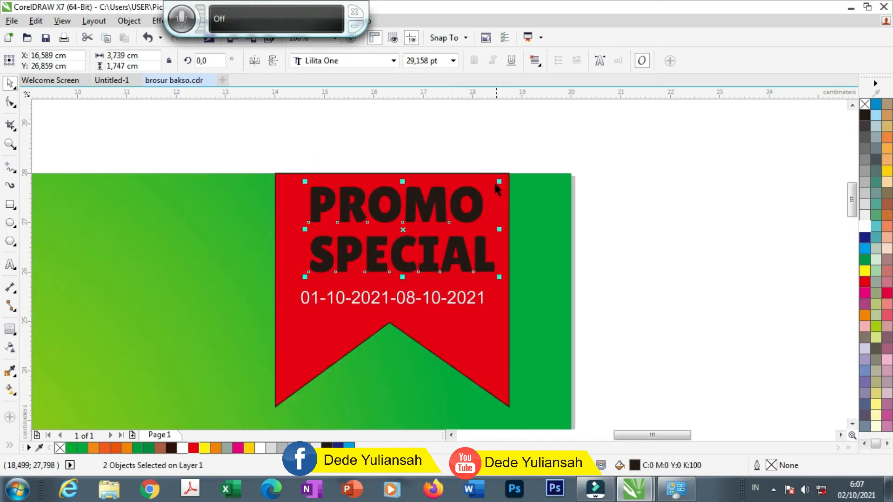
pyautogui.click(865, 225)
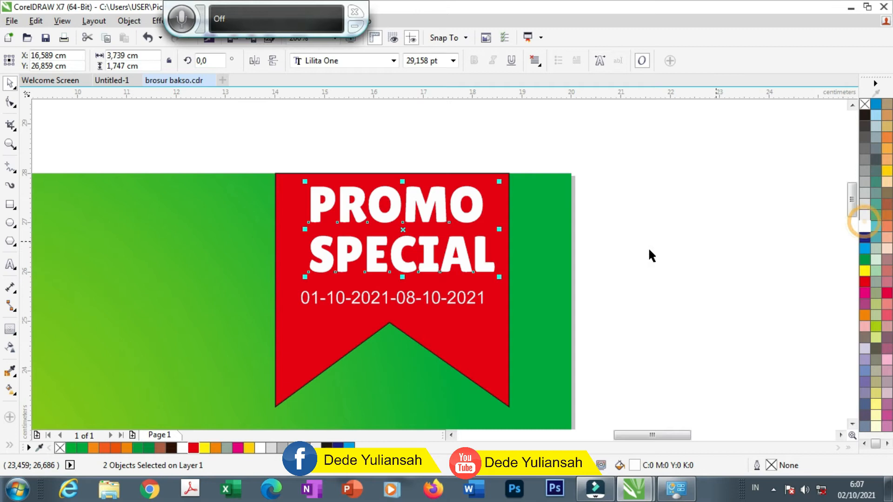
pyautogui.click(634, 249)
pyautogui.scroll(-2, 375, 213)
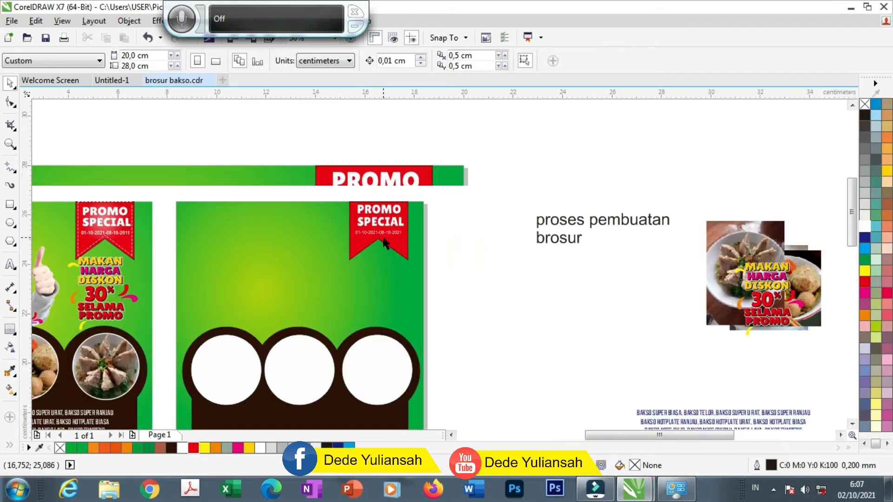
# Try fading the red ribbon toward its notched lower end with a linear transparency
pyautogui.scroll(1, 384, 238)
pyautogui.click(383, 241)
pyautogui.click(8, 347)
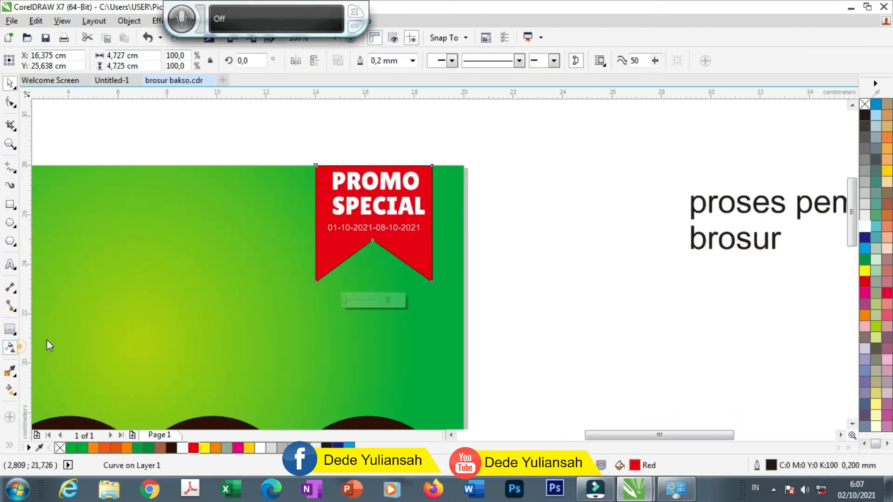
pyautogui.moveTo(376, 226); pyautogui.dragTo(369, 279)
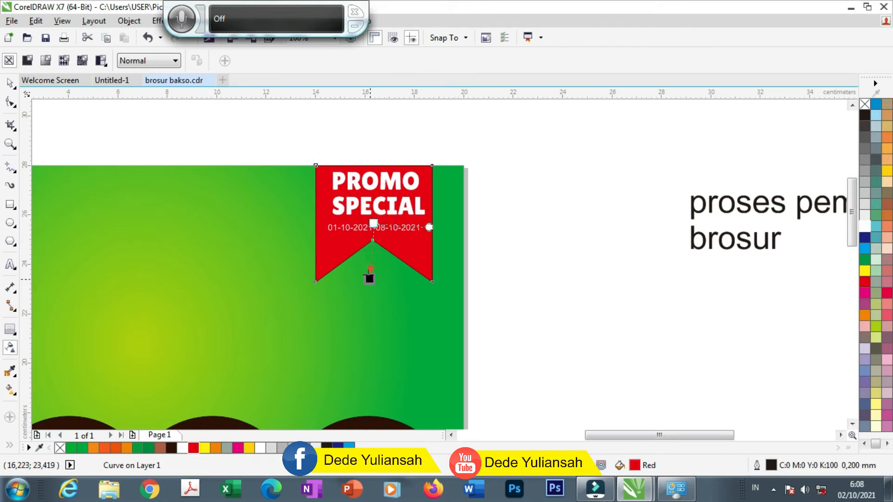
pyautogui.moveTo(375, 228); pyautogui.dragTo(369, 190)
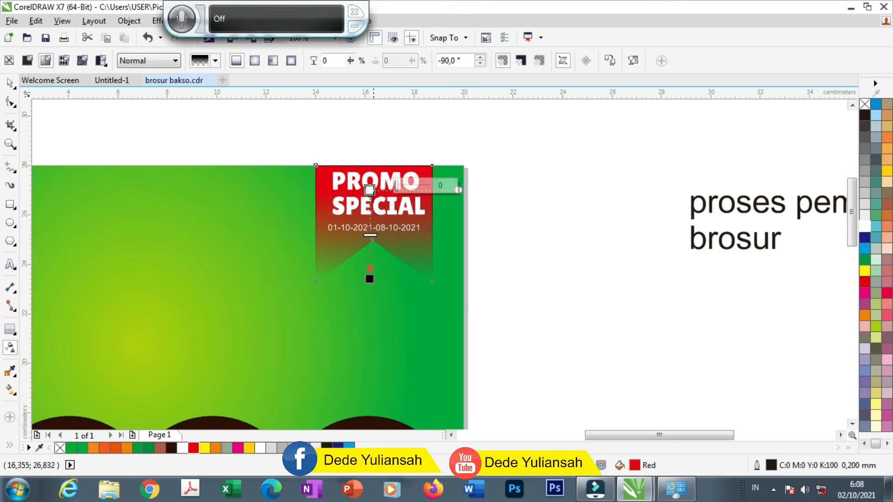
pyautogui.hotkey('ctrl', 'z')
pyautogui.hotkey('ctrl', 'z')
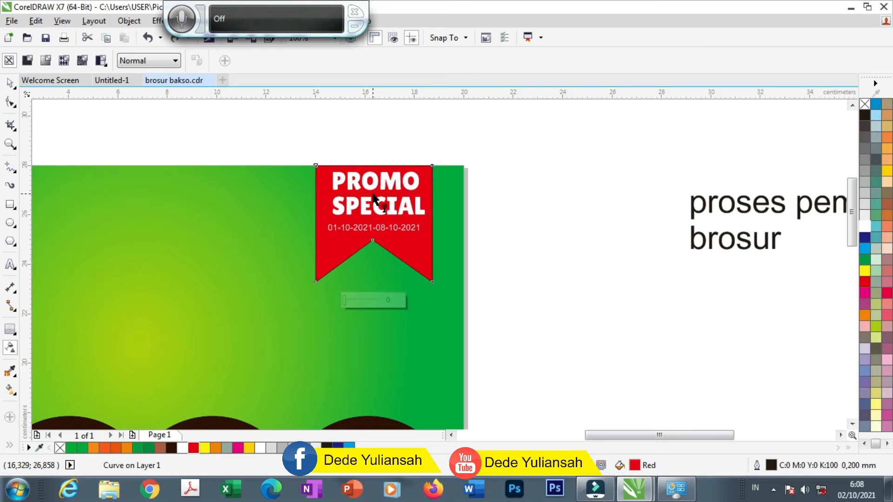
pyautogui.moveTo(373, 193); pyautogui.dragTo(376, 279)
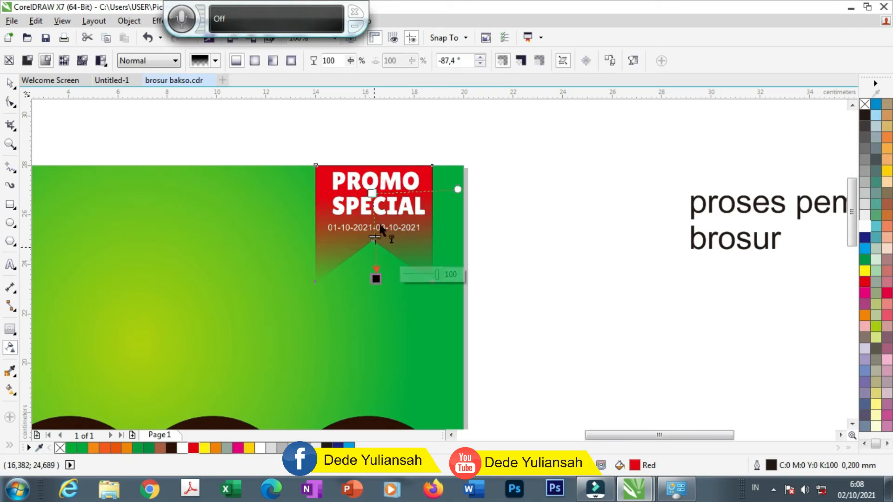
pyautogui.click(372, 192)
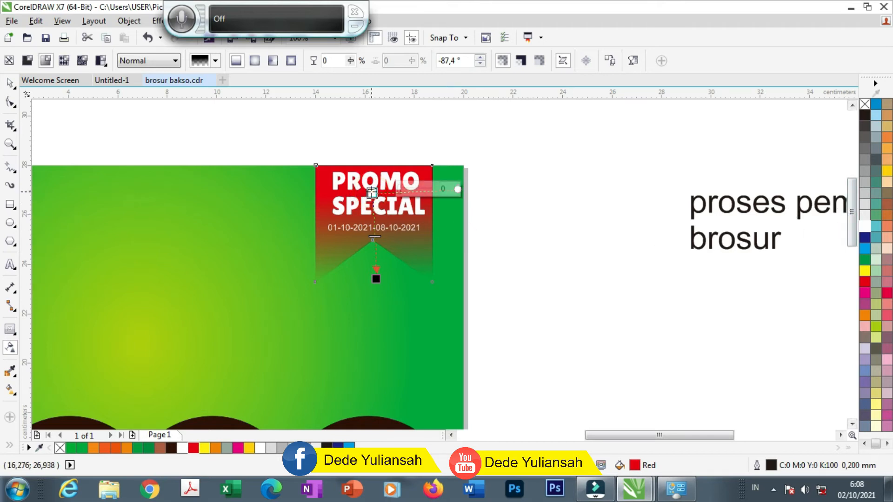
pyautogui.moveTo(377, 280); pyautogui.dragTo(375, 285)
pyautogui.hotkey('ctrl', 'z')
pyautogui.hotkey('ctrl', 'z')
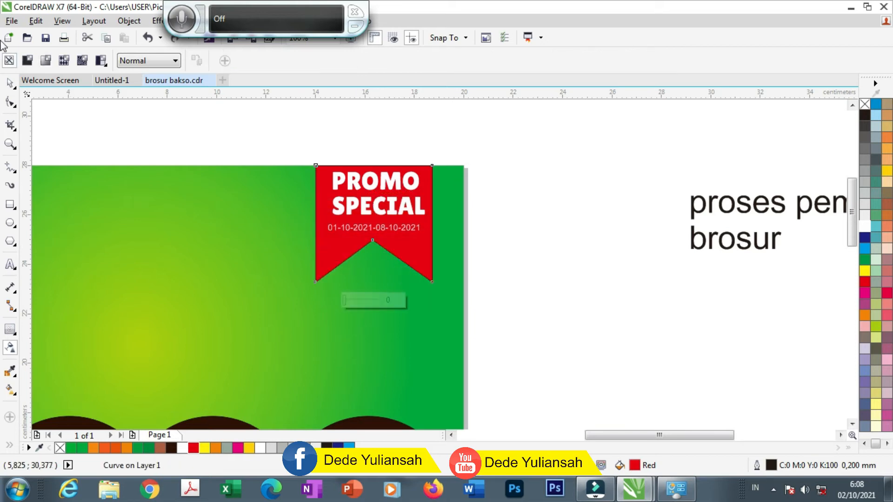
# Move the PROMO SPECIAL lines and the date together off the ribbon onto the green background left of it
pyautogui.click(10, 83)
pyautogui.moveTo(261, 136); pyautogui.dragTo(463, 252)
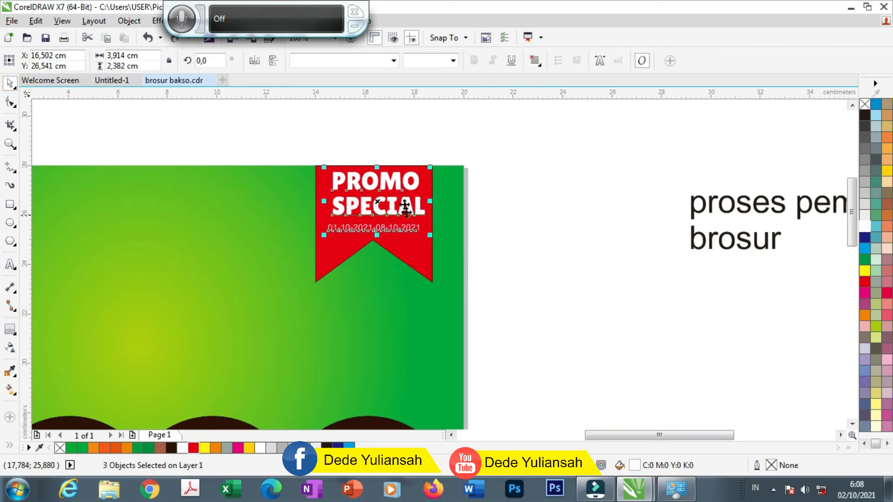
pyautogui.moveTo(390, 203); pyautogui.dragTo(250, 205)
# Apply a linear fountain fill to the ribbon, running downward from red to white
pyautogui.click(353, 212)
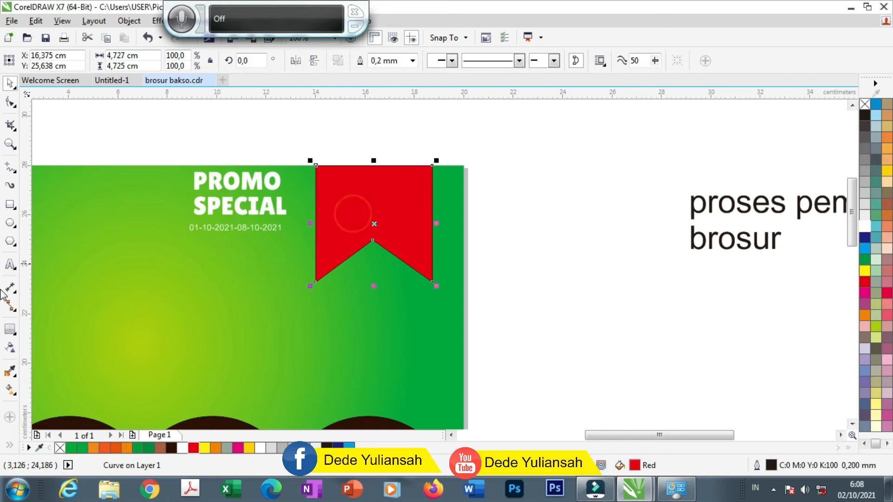
pyautogui.click(12, 390)
pyautogui.moveTo(368, 193); pyautogui.dragTo(367, 271)
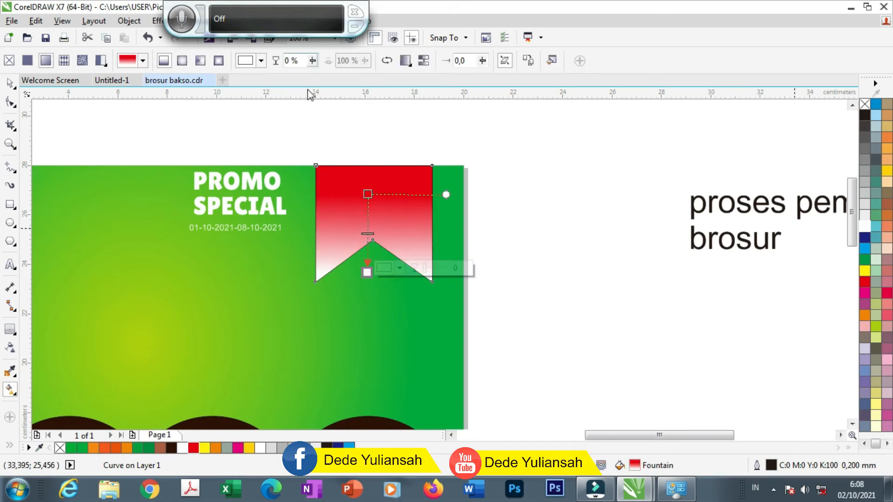
pyautogui.scroll(1, 370, 202)
pyautogui.click(365, 169)
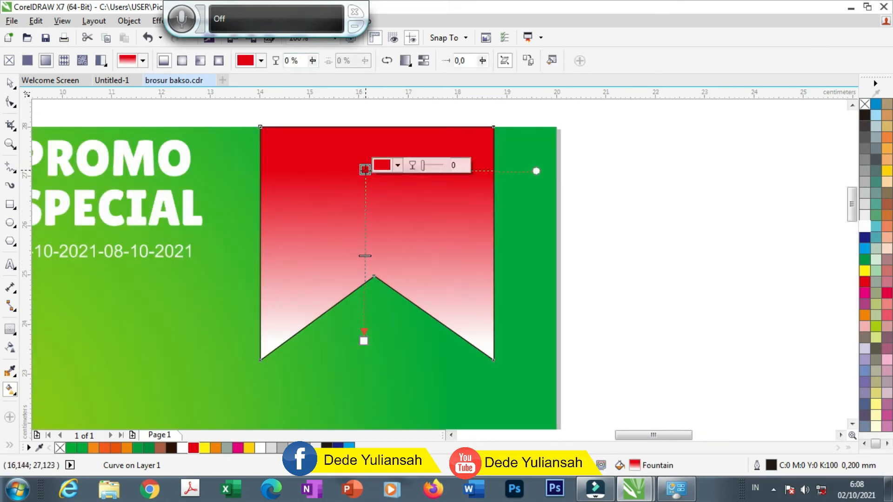
# Change the ribbon's fill to an elliptical fountain with a white centre above the notch and red edges, and widen the glow
pyautogui.click(182, 61)
pyautogui.moveTo(365, 276); pyautogui.dragTo(376, 222)
pyautogui.moveTo(376, 296); pyautogui.dragTo(376, 305)
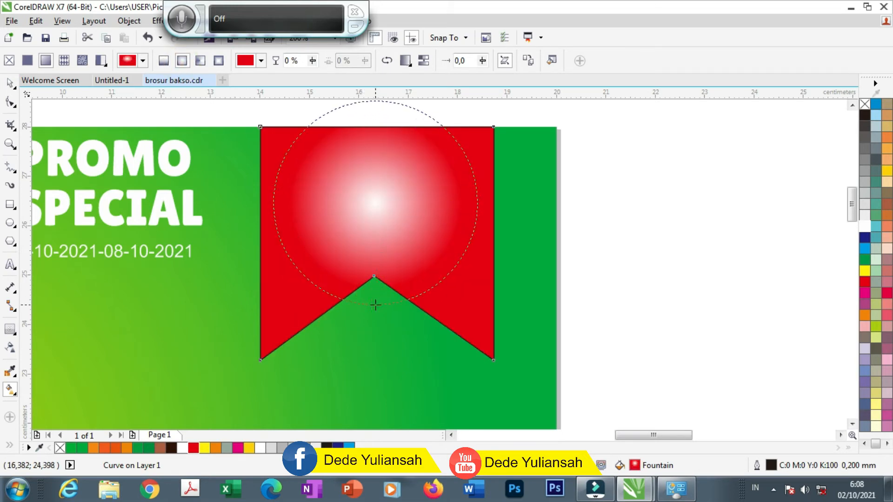
pyautogui.click(375, 252)
pyautogui.moveTo(376, 251); pyautogui.dragTo(375, 243)
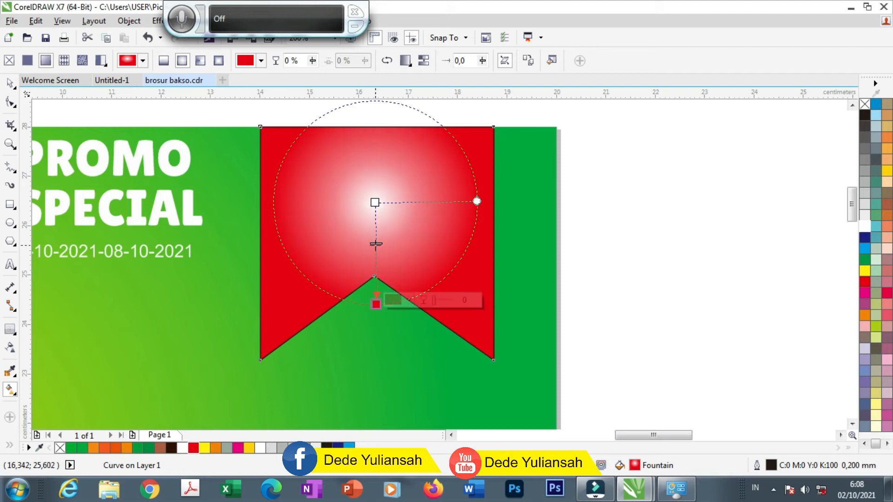
pyautogui.click(10, 83)
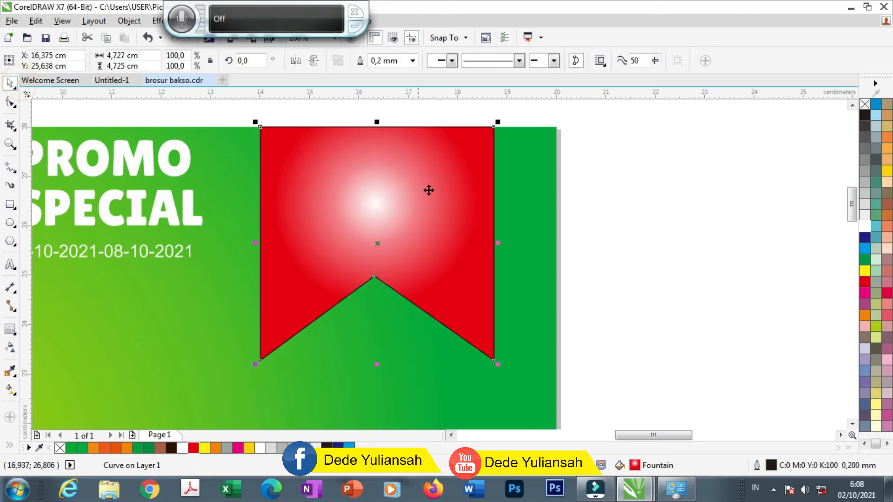
# Move the PROMO SPECIAL lines and the date back onto the ribbon to check them against the gradient
pyautogui.scroll(-2, 428, 189)
pyautogui.click(185, 126)
pyautogui.moveTo(181, 128); pyautogui.dragTo(355, 246)
pyautogui.moveTo(293, 185); pyautogui.dragTo(426, 179)
pyautogui.scroll(2, 427, 179)
pyautogui.click(577, 200)
pyautogui.moveTo(432, 224); pyautogui.dragTo(494, 247)
pyautogui.click(442, 296)
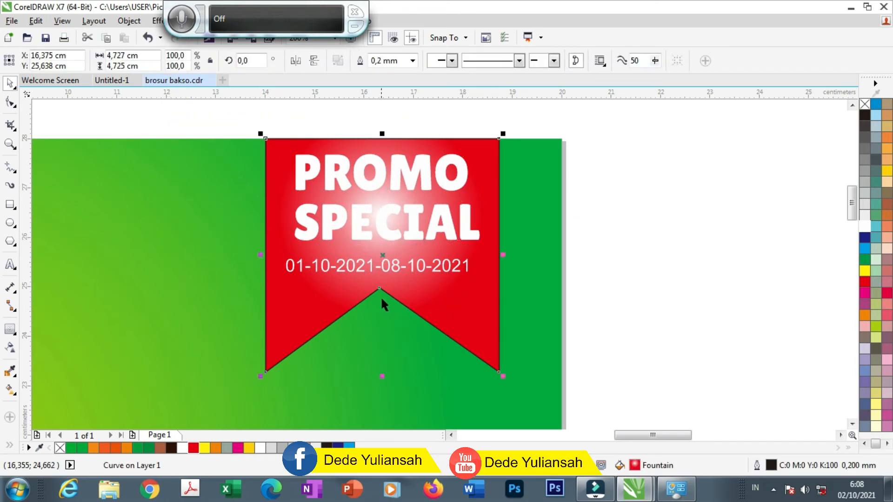
pyautogui.scroll(-4, 381, 296)
pyautogui.scroll(4, 393, 223)
pyautogui.click(398, 273)
pyautogui.click(543, 286)
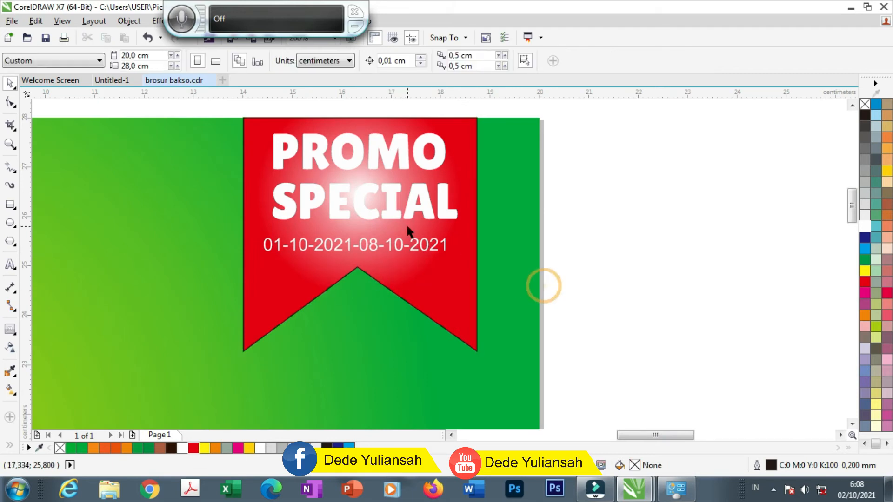
# Move the promo text and date off the ribbon again and recolour the centre of its fountain fill light pink
pyautogui.moveTo(199, 112); pyautogui.dragTo(463, 275)
pyautogui.moveTo(441, 209); pyautogui.dragTo(134, 209)
pyautogui.click(357, 205)
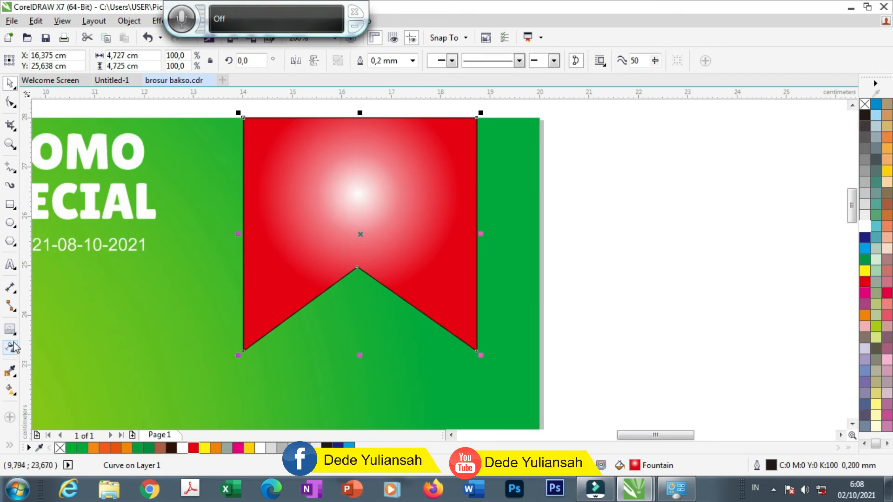
pyautogui.click(9, 389)
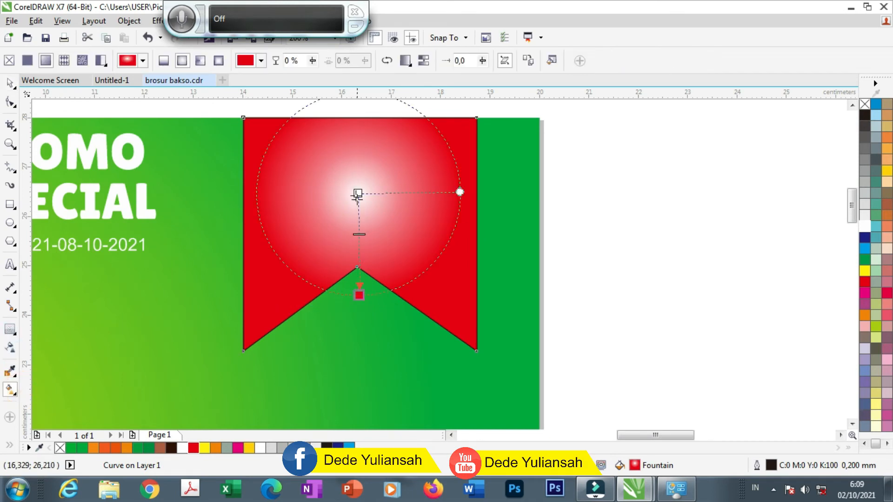
pyautogui.click(357, 193)
pyautogui.click(388, 187)
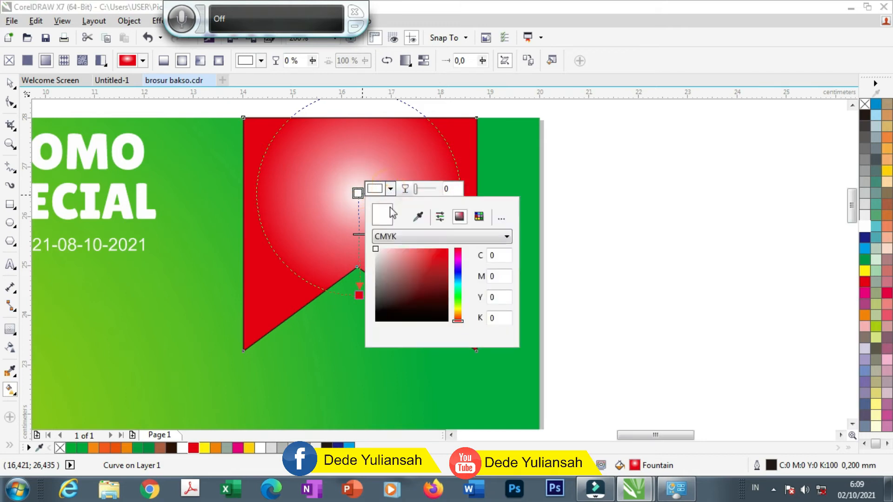
pyautogui.moveTo(377, 257); pyautogui.dragTo(389, 257)
pyautogui.click(602, 248)
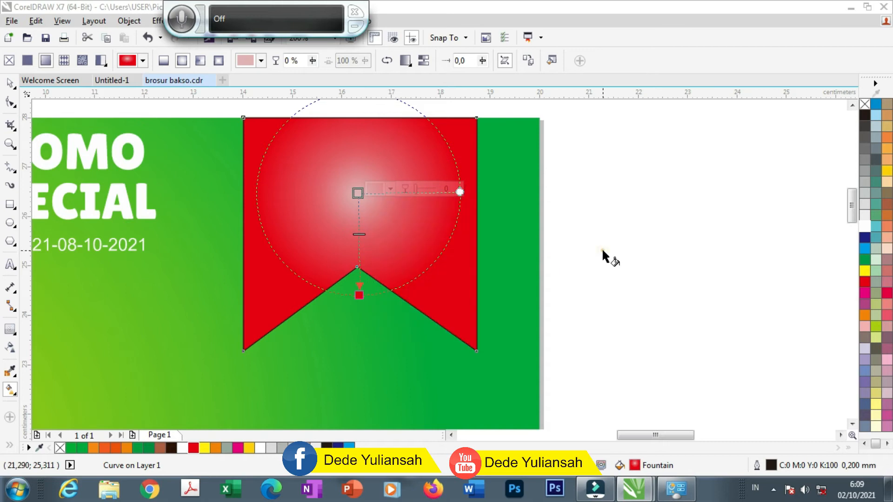
pyautogui.click(9, 84)
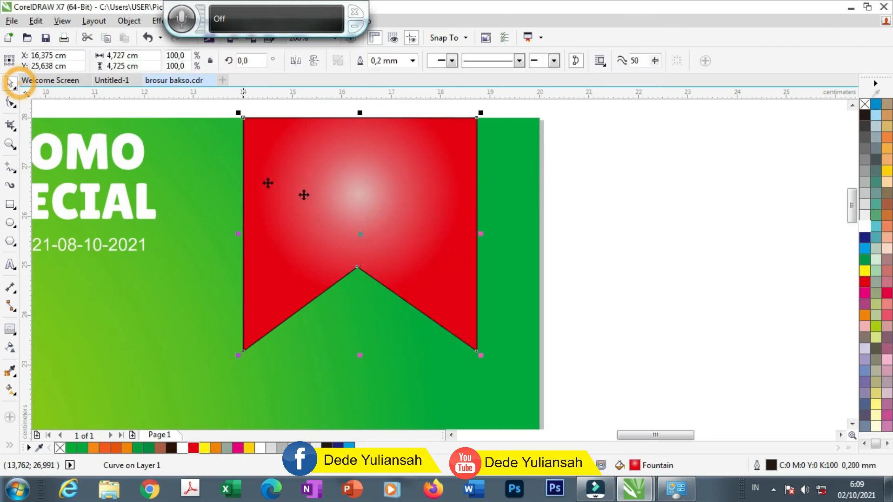
# Move the PROMO SPECIAL text and the date back onto the red ribbon
pyautogui.press('F3')
pyautogui.moveTo(208, 255); pyautogui.dragTo(246, 230)
pyautogui.moveTo(224, 181); pyautogui.dragTo(360, 177)
pyautogui.scroll(2, 371, 182)
pyautogui.click(526, 244)
# Try to create a contour on the ribbon, starting from its notch tip
pyautogui.click(354, 317)
pyautogui.click(11, 333)
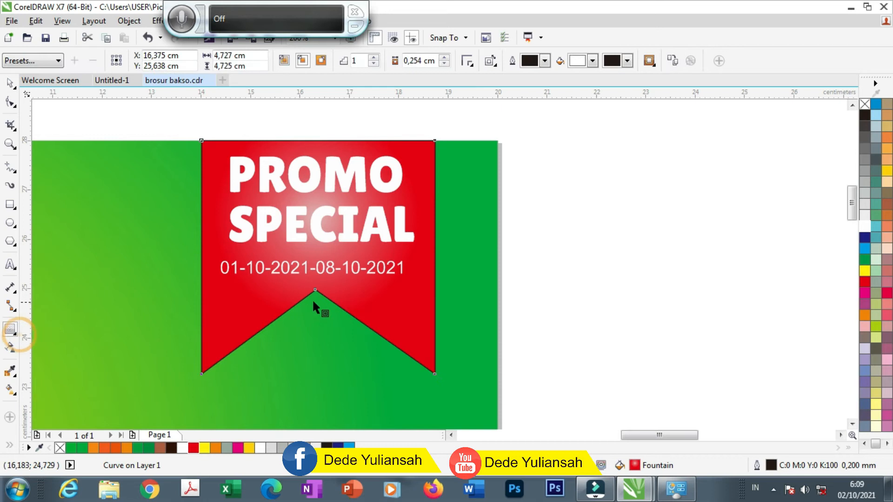
pyautogui.moveTo(315, 291); pyautogui.dragTo(319, 372)
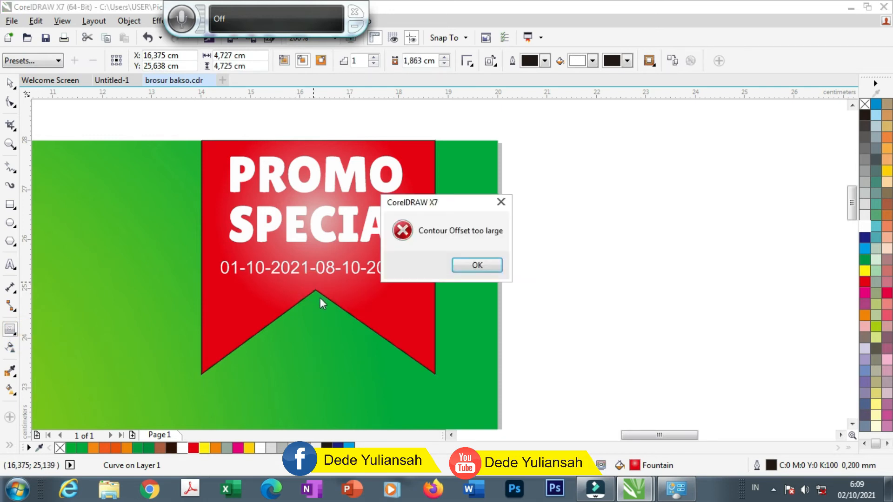
pyautogui.click(496, 264)
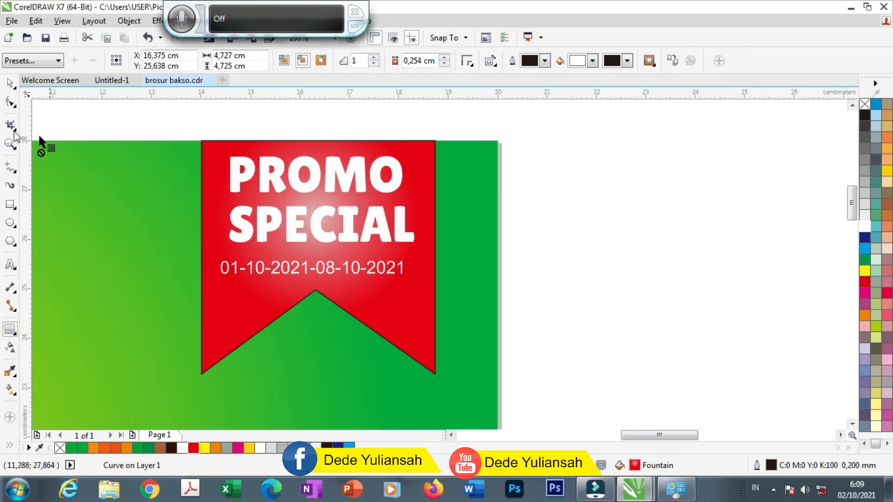
# Add a one-step inward contour to the ribbon with an offset of about 0.21 cm
pyautogui.click(8, 88)
pyautogui.click(10, 329)
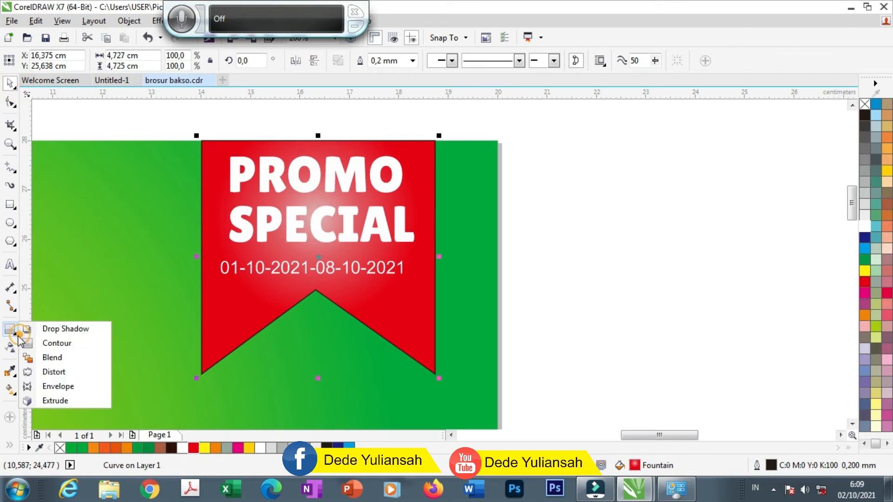
pyautogui.click(29, 344)
pyautogui.moveTo(265, 328); pyautogui.dragTo(272, 362)
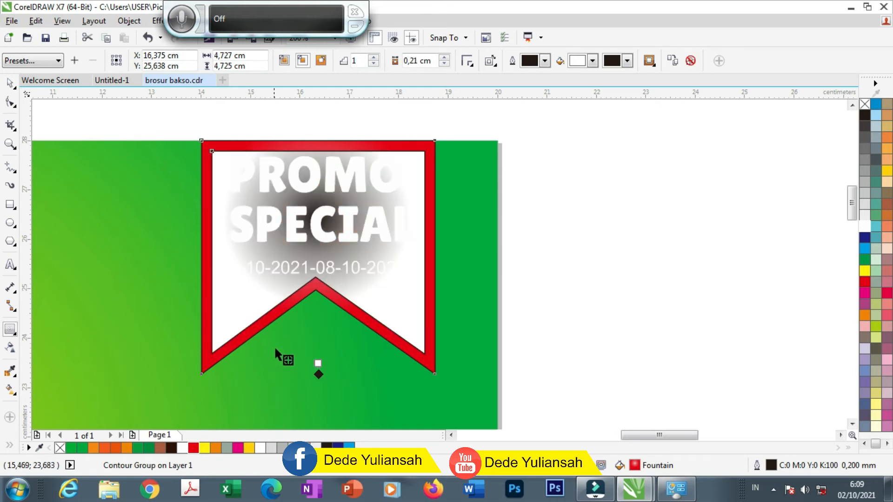
# Break the contour group apart and select the inner ribbon shape on its own
pyautogui.click(10, 84)
pyautogui.click(588, 179)
pyautogui.rightClick(410, 163)
pyautogui.click(470, 185)
pyautogui.click(560, 215)
# Stretch the inner ribbon shape upward to the ribbon's top edge, making it about 4.32 cm high
pyautogui.moveTo(390, 285)
pyautogui.mouseDown()
pyautogui.moveTo(445, 285)
pyautogui.moveTo(390, 275)
pyautogui.mouseUp()
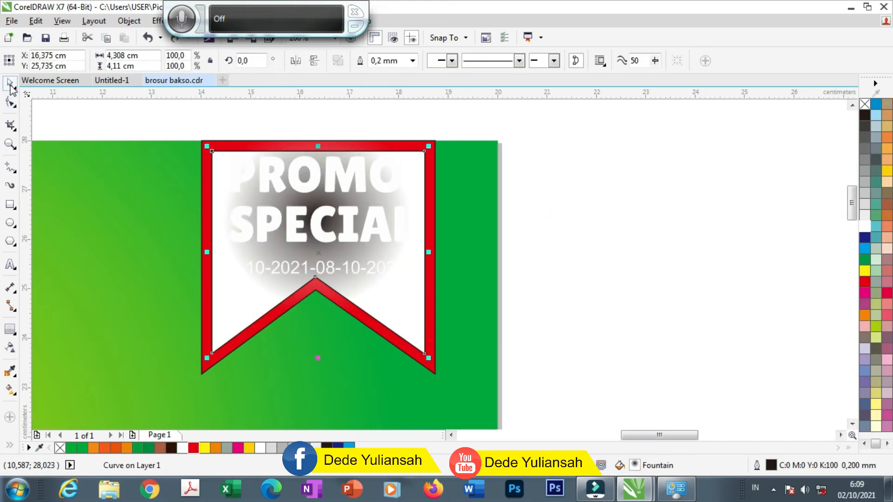
pyautogui.scroll(1, 316, 148)
pyautogui.moveTo(303, 148); pyautogui.dragTo(303, 132)
pyautogui.scroll(-1, 303, 132)
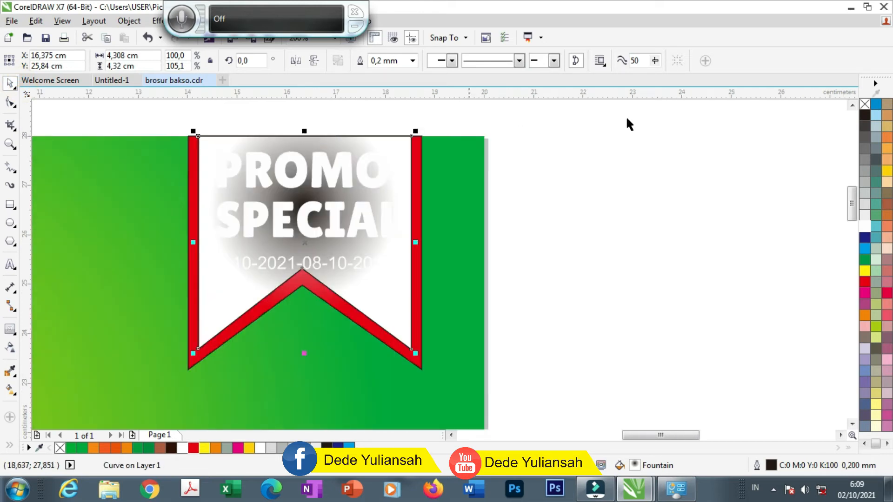
# Remove the inner ribbon shape's fill and give its outline a dashed style
pyautogui.click(865, 104)
pyautogui.scroll(1, 337, 286)
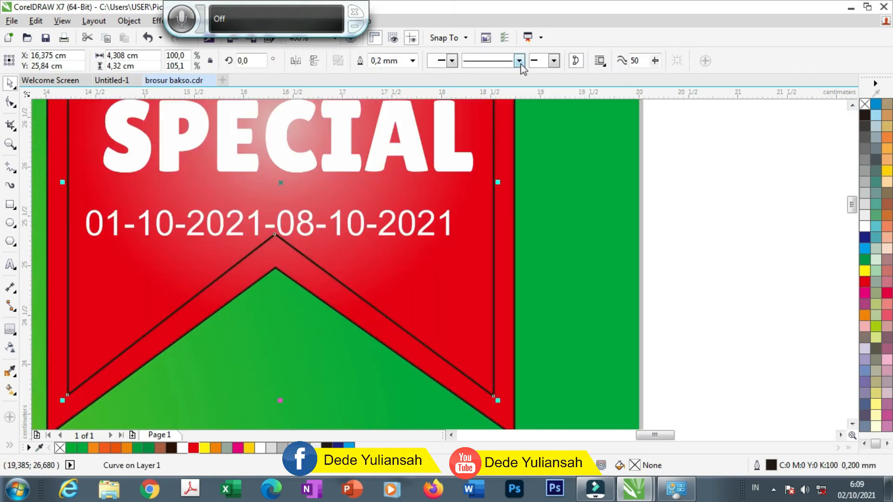
pyautogui.click(518, 60)
pyautogui.click(504, 179)
pyautogui.scroll(-1, 492, 237)
pyautogui.click(596, 224)
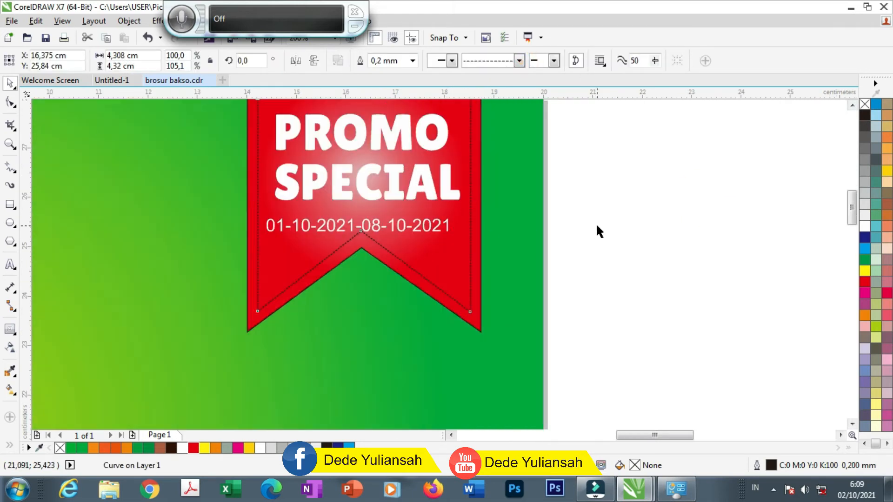
# Colour the dashed inner outline of the ribbon white with the sampled text colour
pyautogui.click(10, 372)
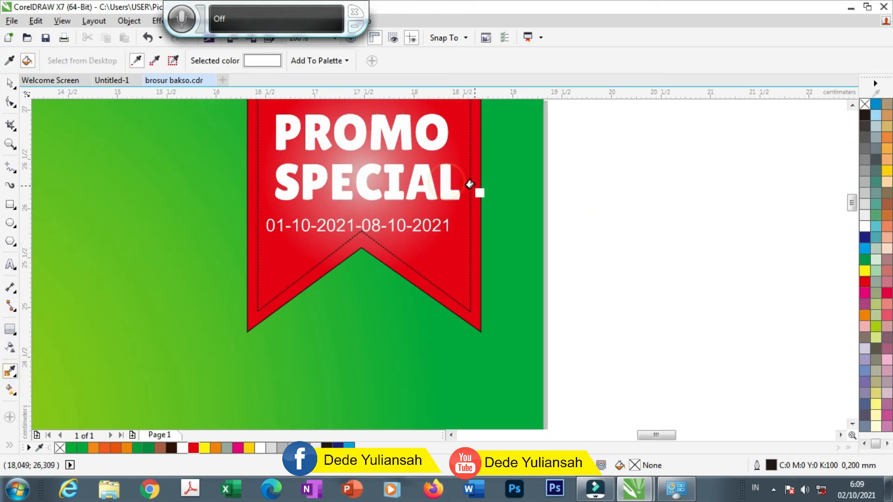
pyautogui.scroll(2, 469, 184)
pyautogui.scroll(-4, 437, 188)
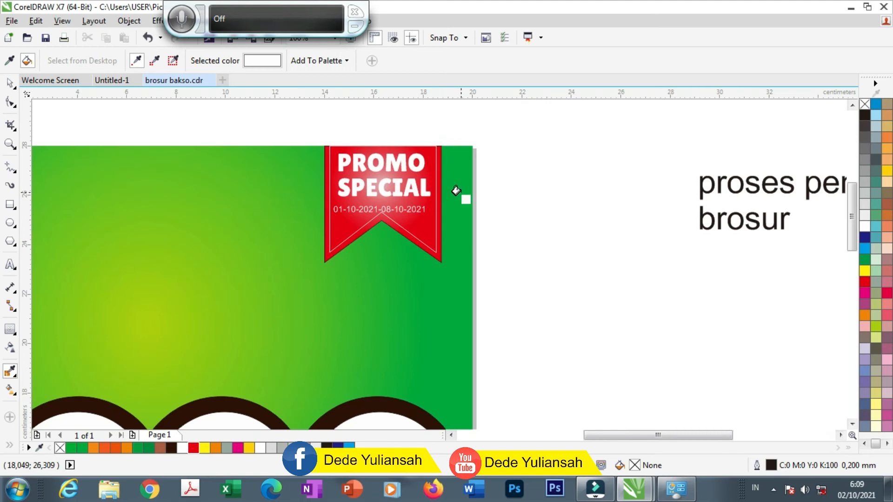
pyautogui.click(10, 83)
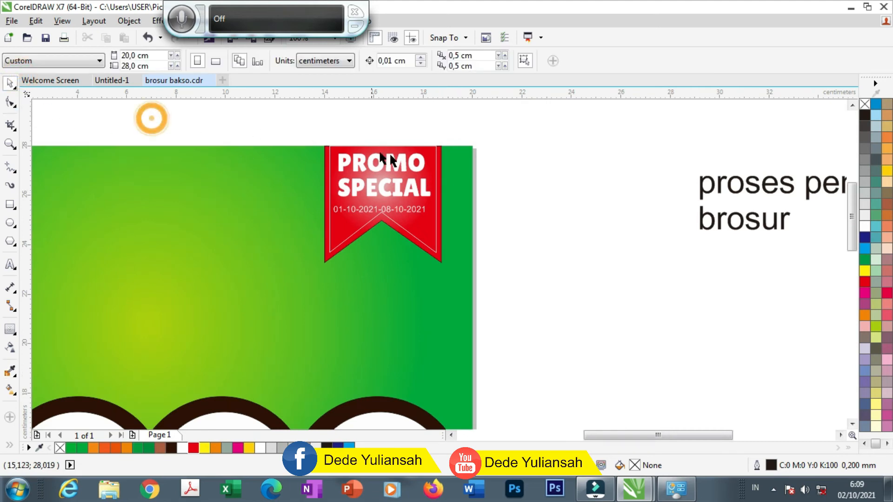
# Copy the photo of the woman with raised thumbs from the reference brochure and place it above the circles of the new one
pyautogui.scroll(-1, 389, 152)
pyautogui.scroll(-1, 459, 202)
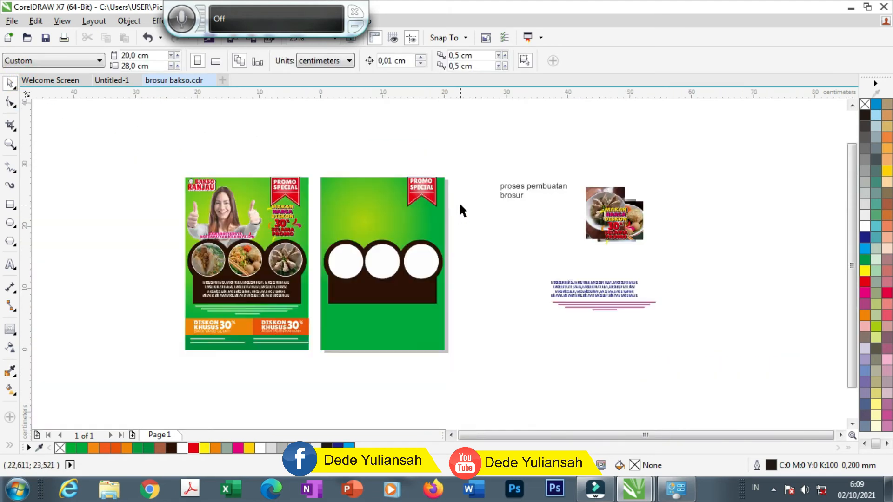
pyautogui.scroll(1, 485, 236)
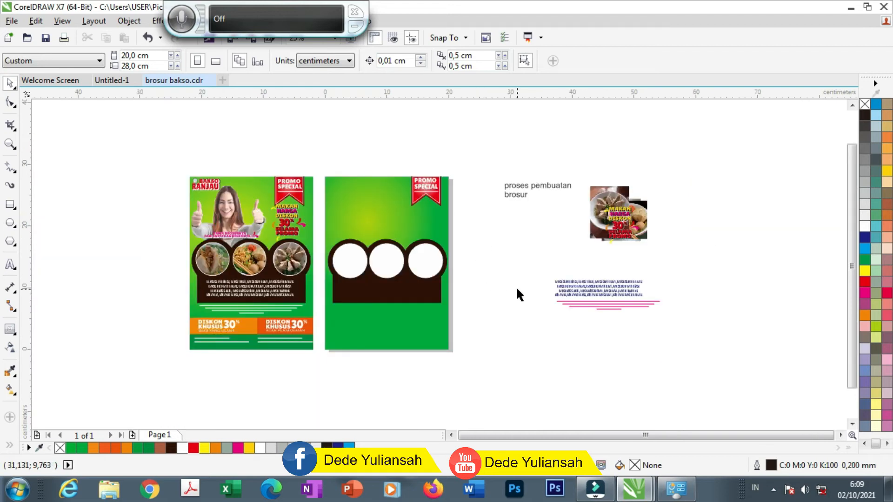
pyautogui.moveTo(227, 205); pyautogui.dragTo(552, 228)
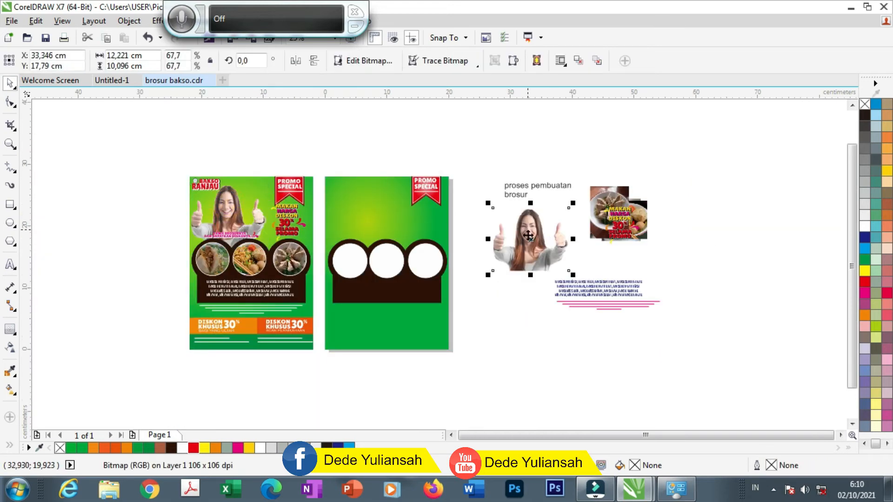
pyautogui.scroll(2, 535, 235)
pyautogui.moveTo(536, 196); pyautogui.dragTo(207, 190)
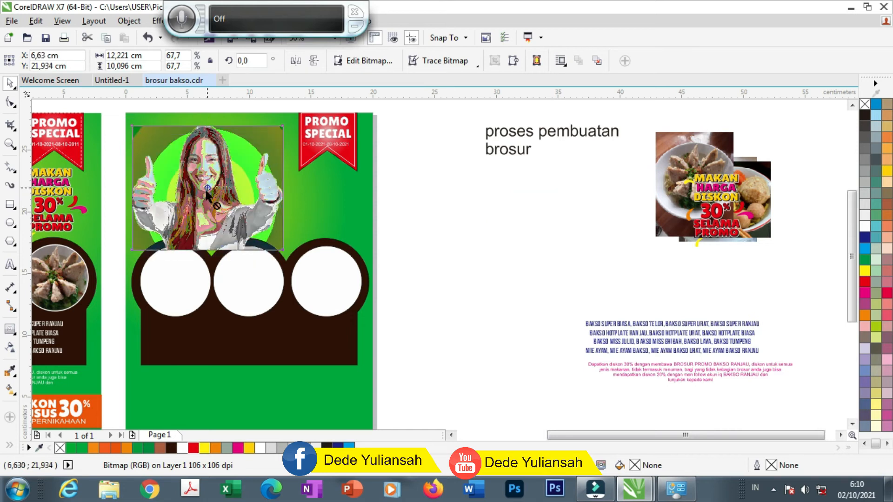
# Bring the brown panel with its white circles in front of the woman's photo and lower the photo slightly behind it
pyautogui.moveTo(428, 424); pyautogui.dragTo(124, 224)
pyautogui.rightClick(282, 350)
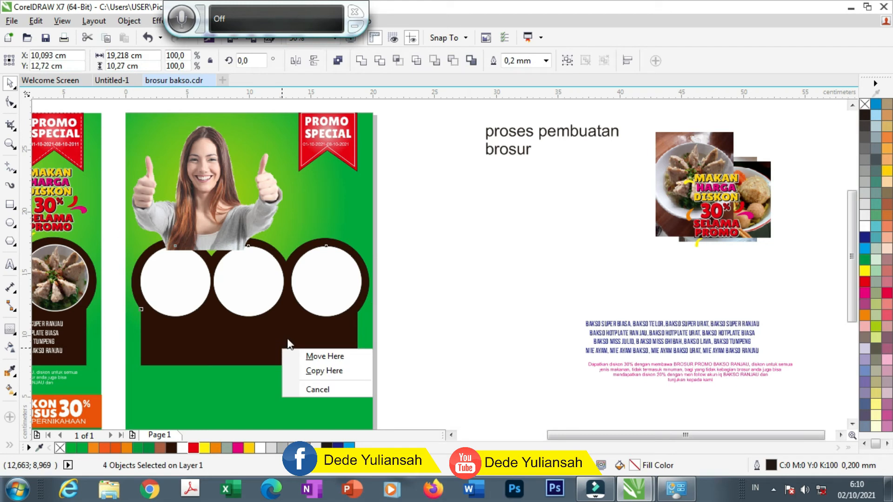
pyautogui.click(423, 344)
pyautogui.moveTo(432, 359); pyautogui.dragTo(120, 218)
pyautogui.click(411, 386)
pyautogui.moveTo(399, 377); pyautogui.dragTo(122, 214)
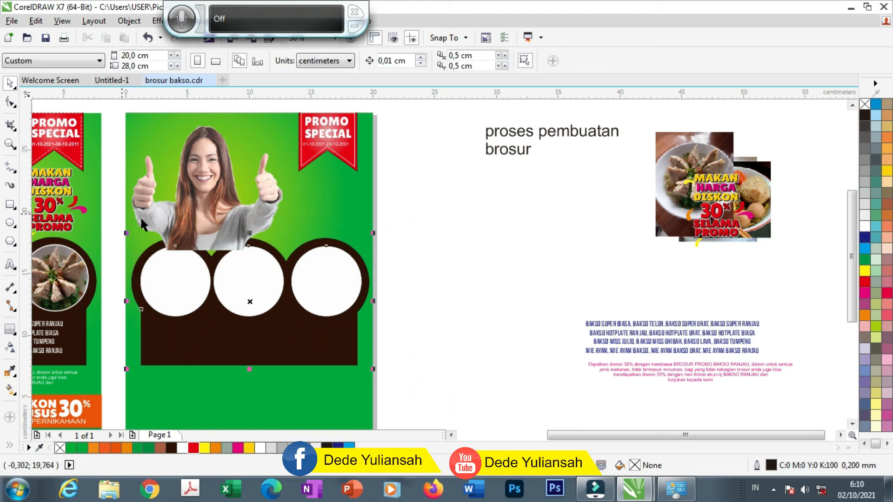
pyautogui.rightClick(318, 365)
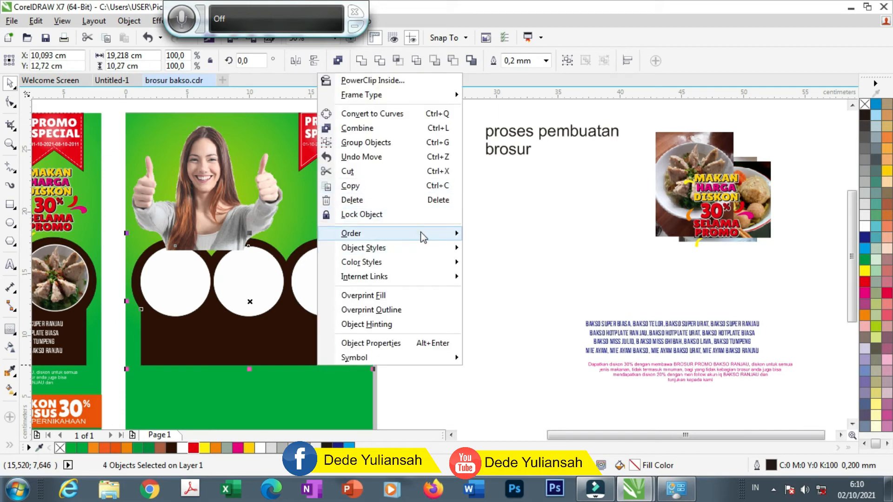
pyautogui.moveTo(421, 237)
pyautogui.click(512, 247)
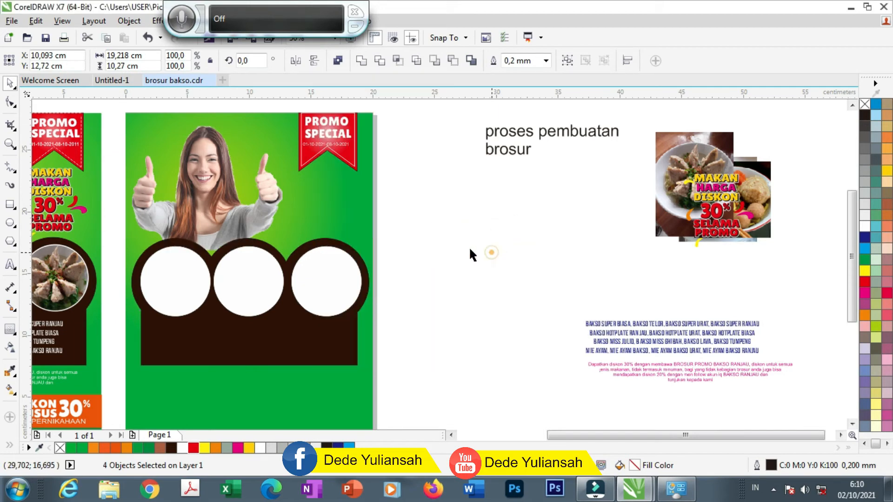
pyautogui.click(491, 252)
pyautogui.moveTo(217, 200); pyautogui.dragTo(218, 215)
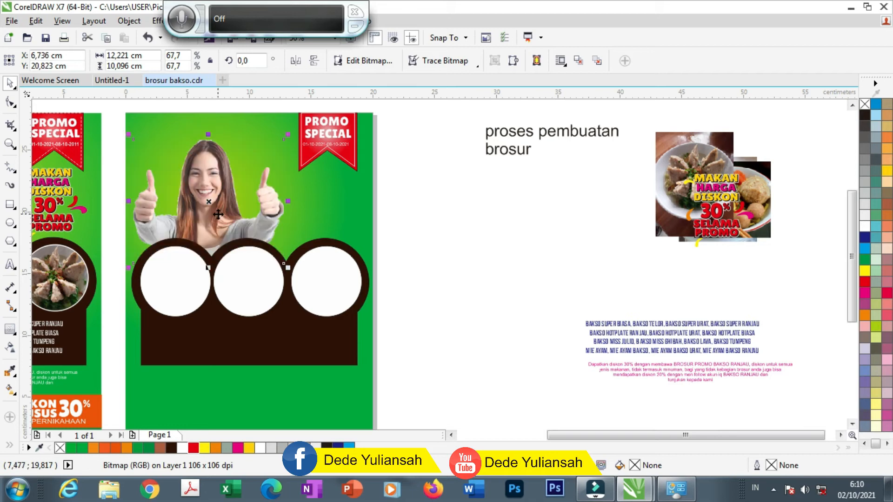
pyautogui.click(430, 218)
# Move the MAKAN HARGA DISKON 30% SELAMA PROMO artwork onto the new brochure beneath the ribbon
pyautogui.moveTo(792, 265); pyautogui.dragTo(375, 158)
pyautogui.scroll(2, 315, 176)
pyautogui.scroll(-2, 375, 158)
pyautogui.click(450, 235)
# Move the bakso menu text onto the brown panel below the circles and colour it white
pyautogui.moveTo(719, 312); pyautogui.dragTo(301, 319)
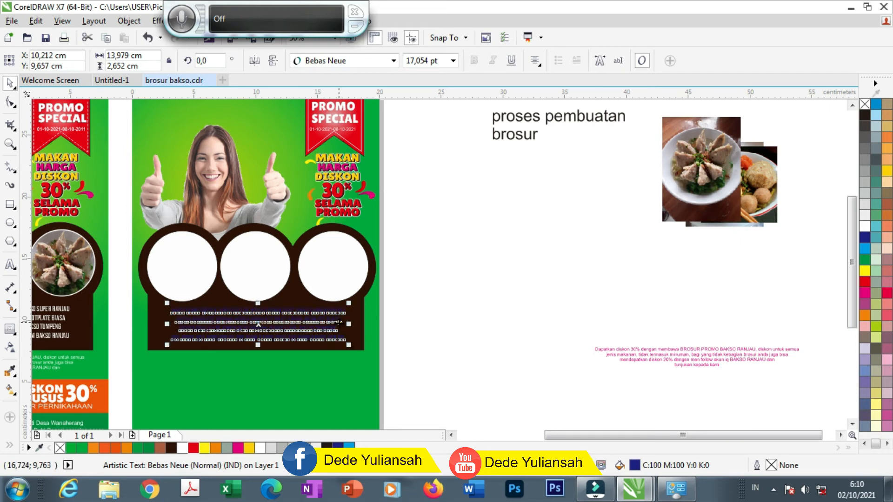
pyautogui.click(864, 227)
pyautogui.scroll(-2, 503, 249)
pyautogui.click(532, 362)
# Move the discount terms paragraph to just below the brown panel and colour it white
pyautogui.scroll(2, 378, 367)
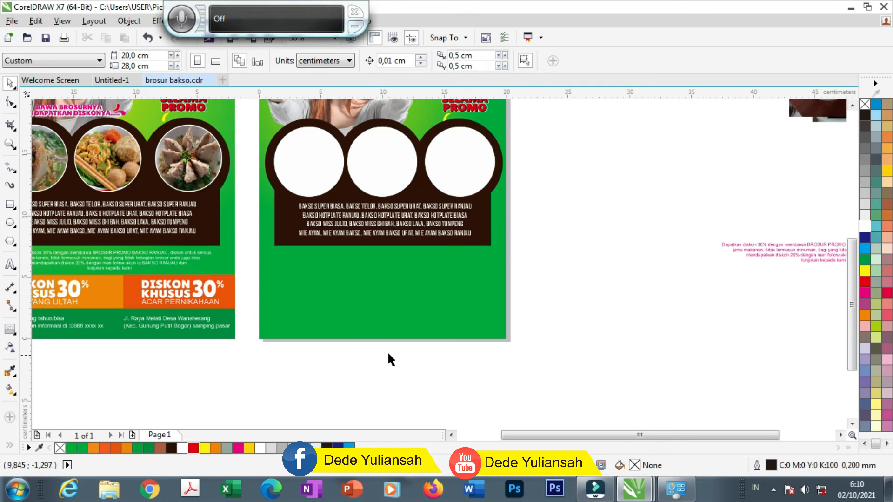
pyautogui.click(767, 251)
pyautogui.moveTo(766, 251); pyautogui.dragTo(324, 256)
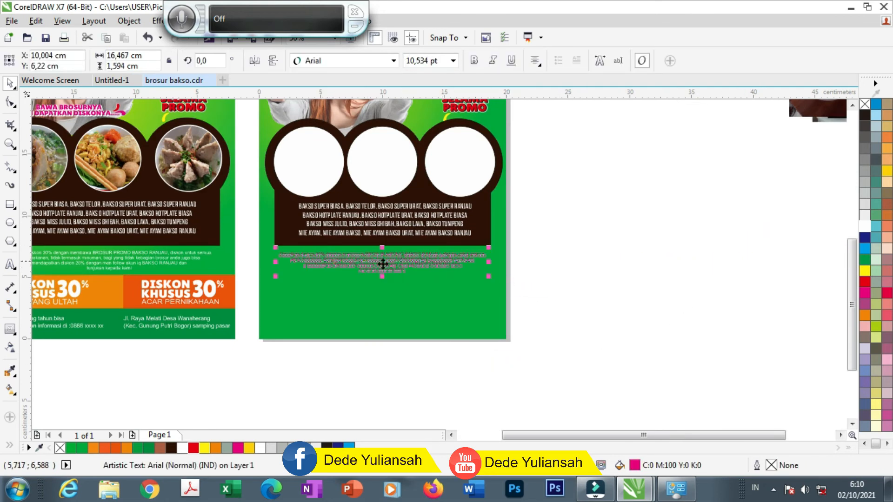
pyautogui.click(864, 227)
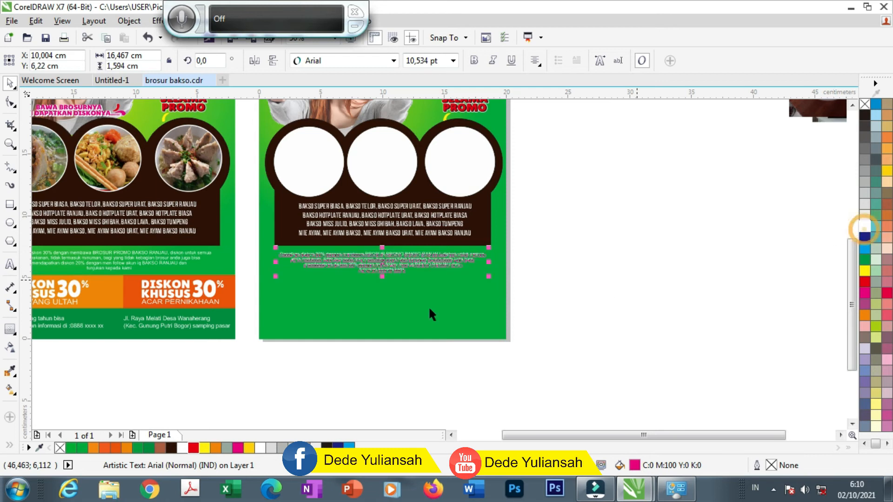
pyautogui.scroll(2, 350, 263)
pyautogui.scroll(-2, 366, 225)
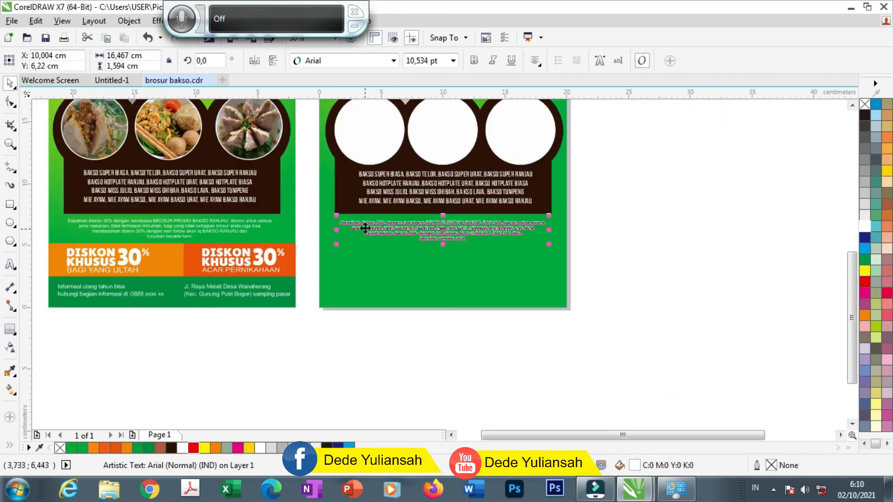
# Nudge the discount terms paragraph up slightly, closer to the brown panel
pyautogui.scroll(2, 371, 219)
pyautogui.moveTo(376, 216); pyautogui.dragTo(376, 214)
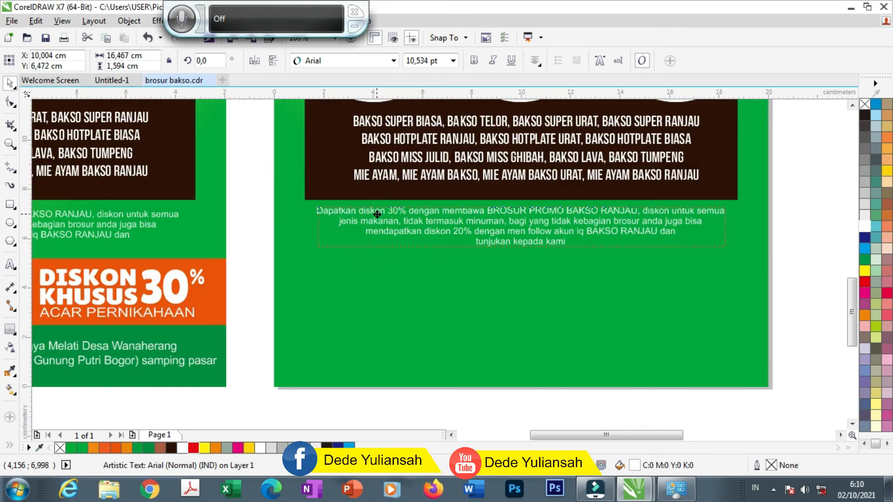
pyautogui.scroll(-2, 368, 215)
pyautogui.click(320, 342)
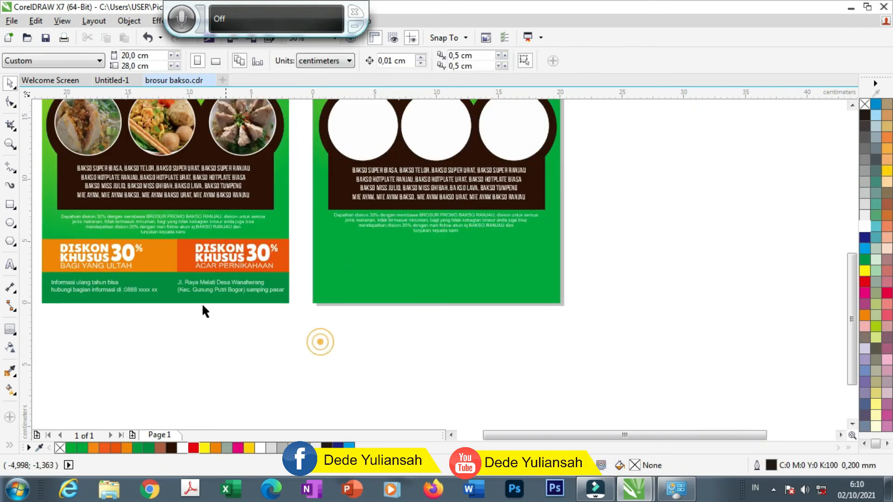
# Draw a rectangle over the reference brochure's orange discount strip, spanning the brochure's full width
pyautogui.click(17, 202)
pyautogui.moveTo(42, 238); pyautogui.dragTo(289, 271)
pyautogui.click(9, 82)
# Move the rectangle to the matching height on the new brochure and centre it horizontally on the green background
pyautogui.moveTo(156, 255); pyautogui.dragTo(291, 255)
pyautogui.keyDown('shift'); pyautogui.click(461, 269); pyautogui.keyUp('shift')
pyautogui.press('c')
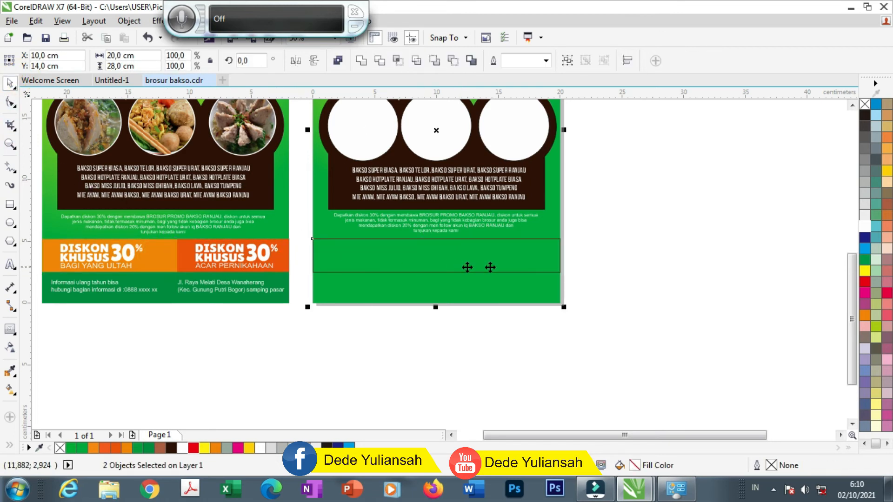
pyautogui.click(626, 263)
# Edit the ribbon's date text so that its end date reads 08-10-2020
pyautogui.scroll(-2, 232, 267)
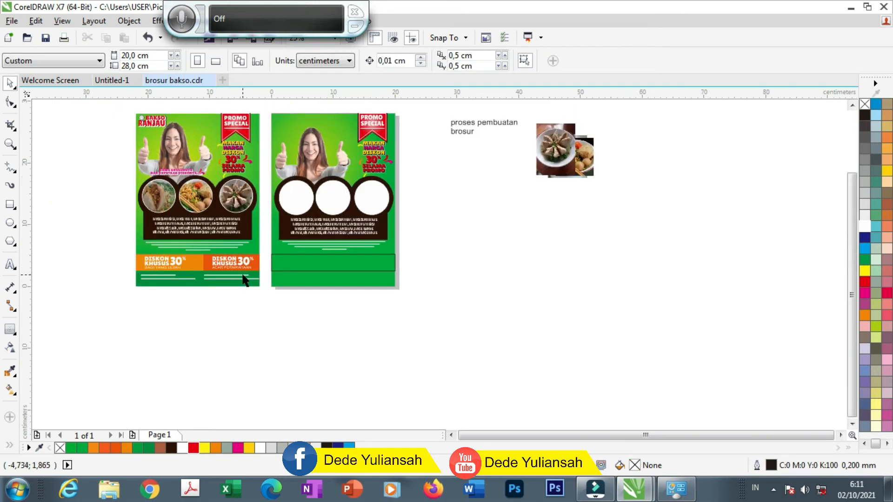
pyautogui.scroll(2, 239, 273)
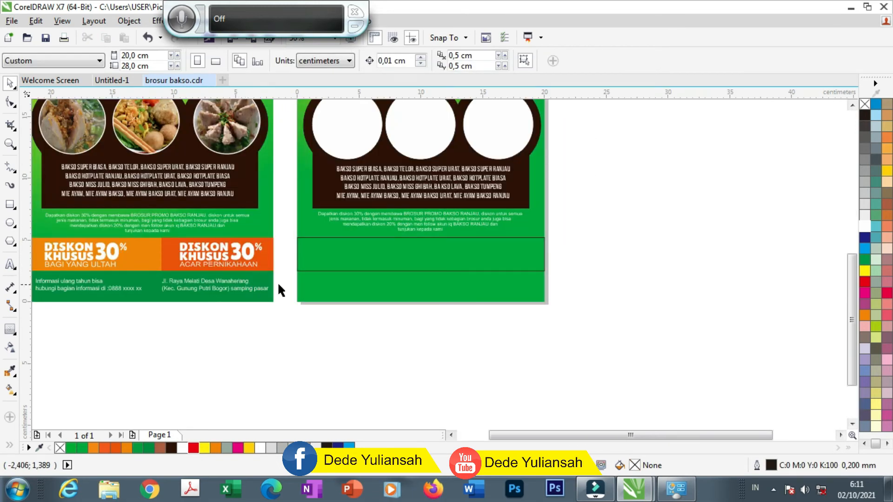
pyautogui.scroll(-2, 337, 270)
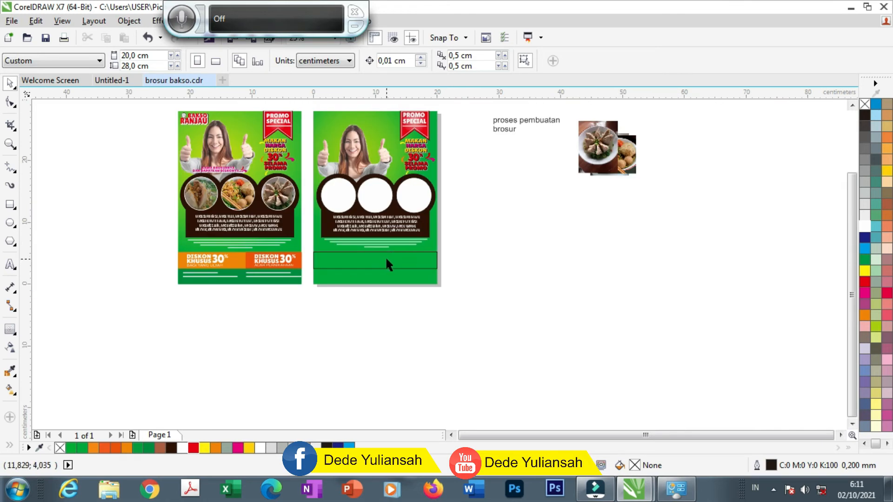
pyautogui.scroll(2, 359, 135)
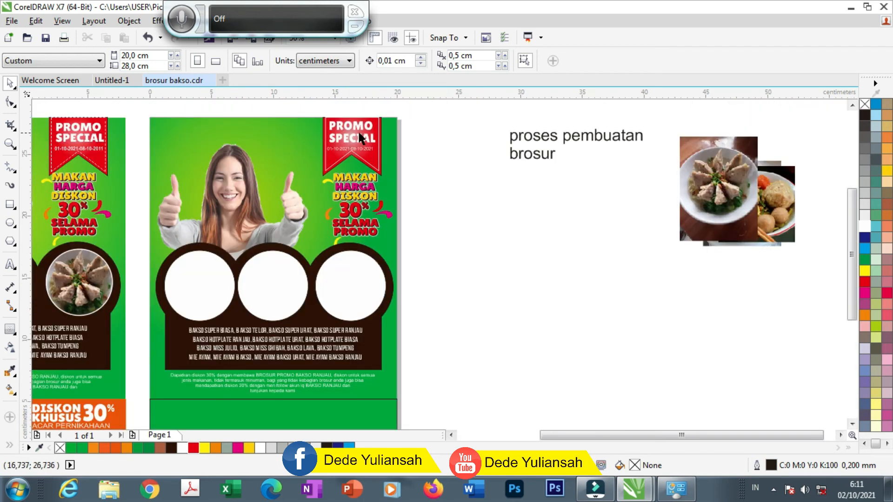
pyautogui.scroll(6, 359, 134)
pyautogui.doubleClick(410, 173)
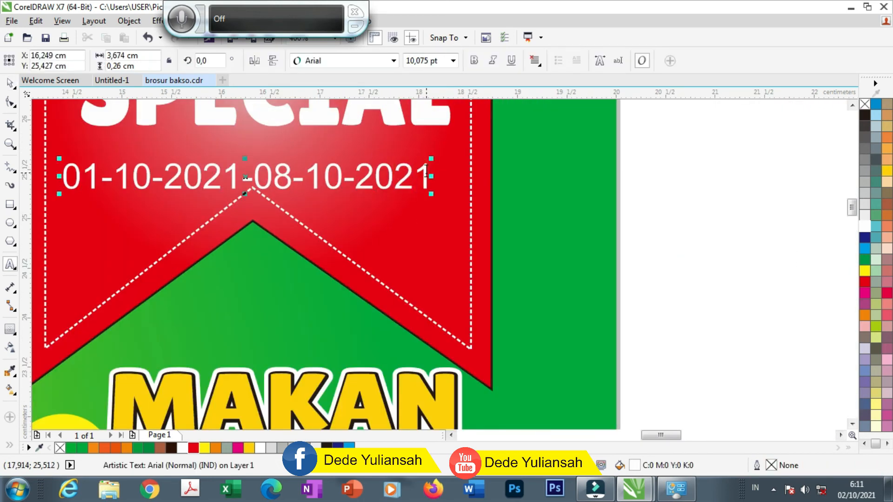
pyautogui.moveTo(432, 177); pyautogui.dragTo(417, 176)
pyautogui.write('0')
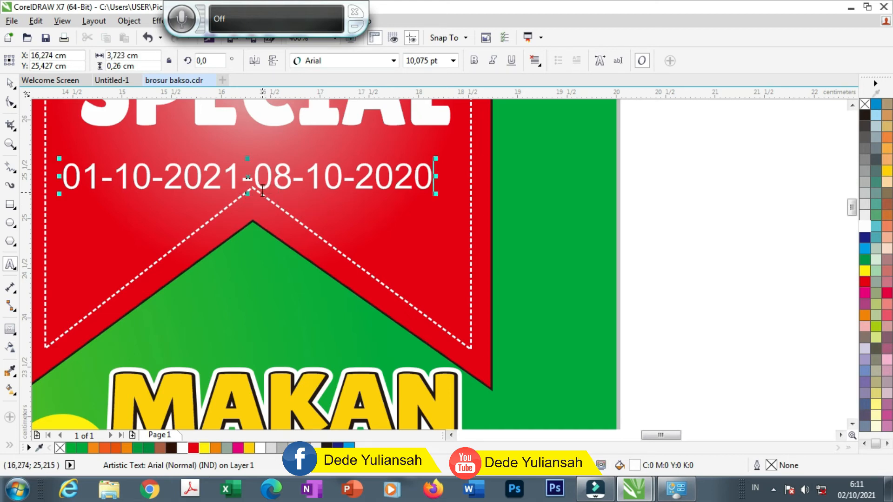
# Correct the ribbon's date text so that its end date reads 08-10-2021
pyautogui.hotkey('ctrl', 'z')
pyautogui.hotkey('ctrl', 'z')
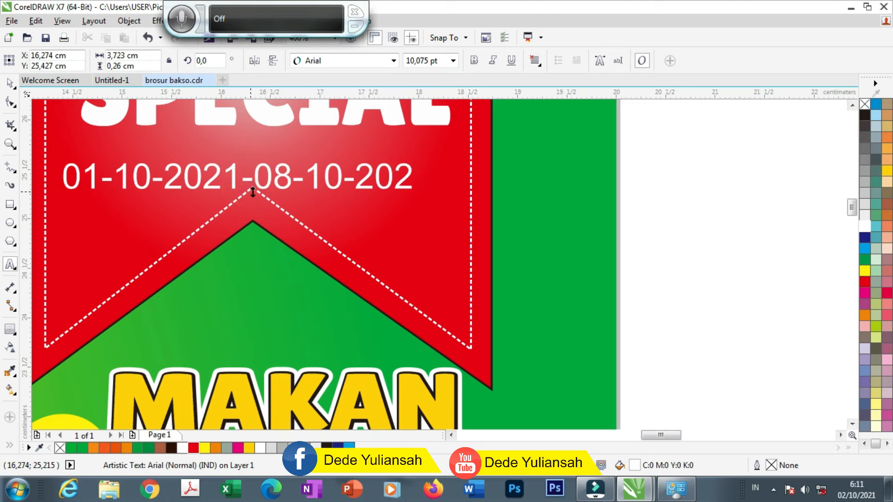
pyautogui.scroll(-1, 267, 174)
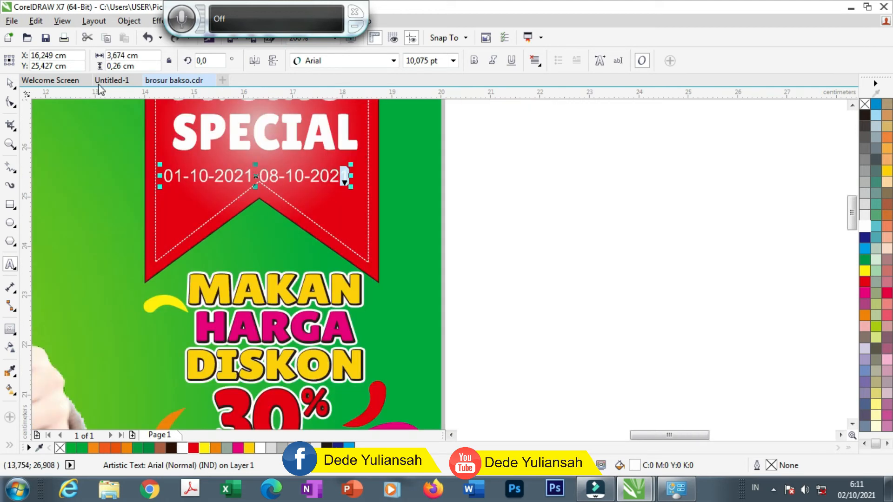
pyautogui.click(9, 85)
pyautogui.scroll(-1, 239, 97)
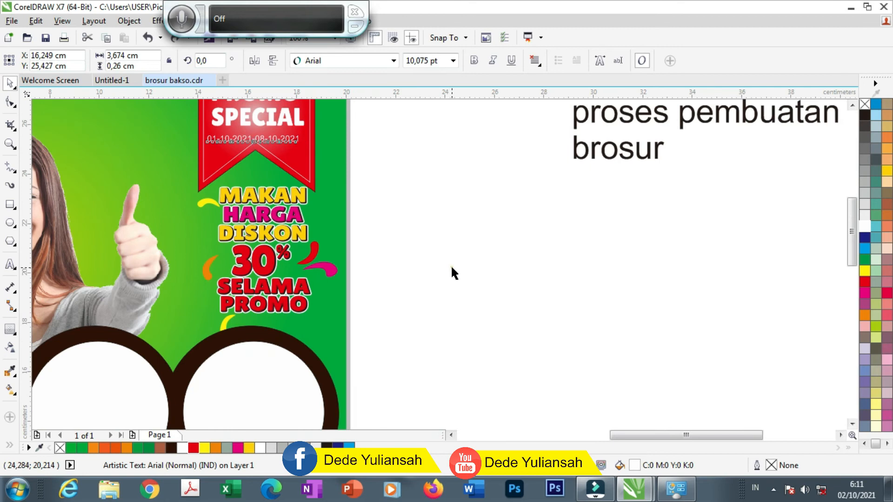
pyautogui.click(451, 264)
# Move the food photos from the far side of the page to just beside the new brochure
pyautogui.scroll(-1, 284, 159)
pyautogui.scroll(-1, 276, 264)
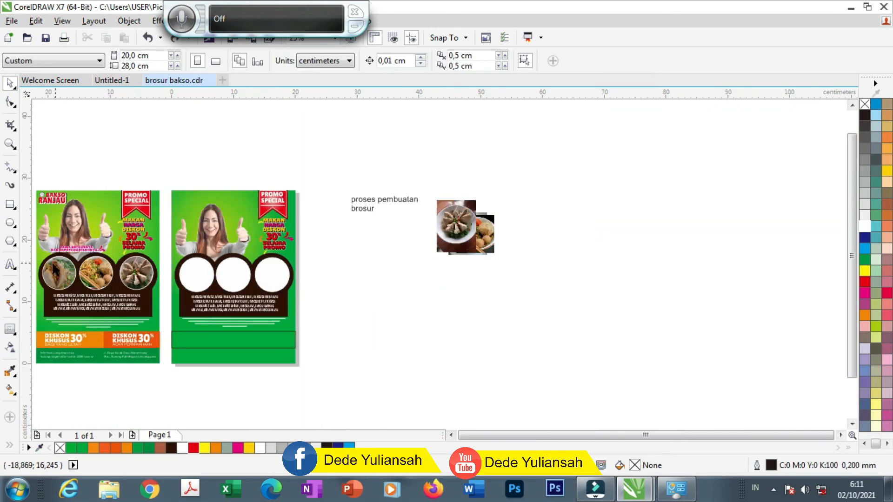
pyautogui.scroll(1, 74, 271)
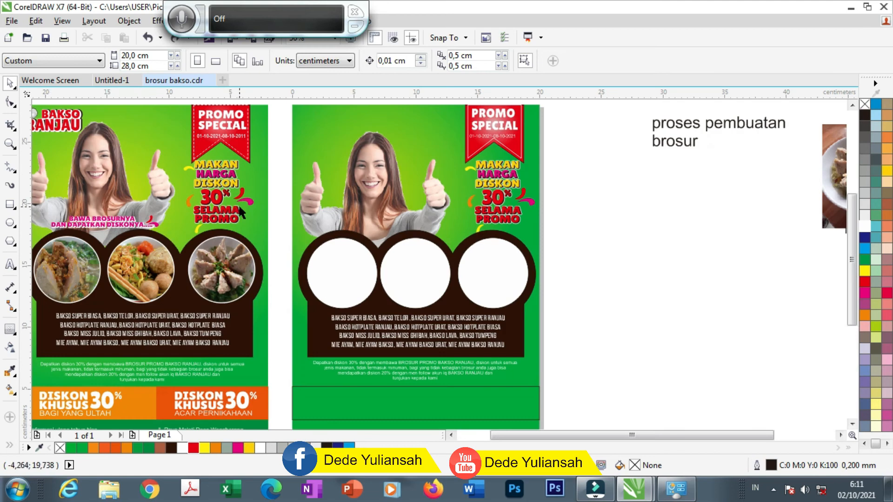
pyautogui.scroll(-1, 241, 212)
pyautogui.scroll(1, 315, 259)
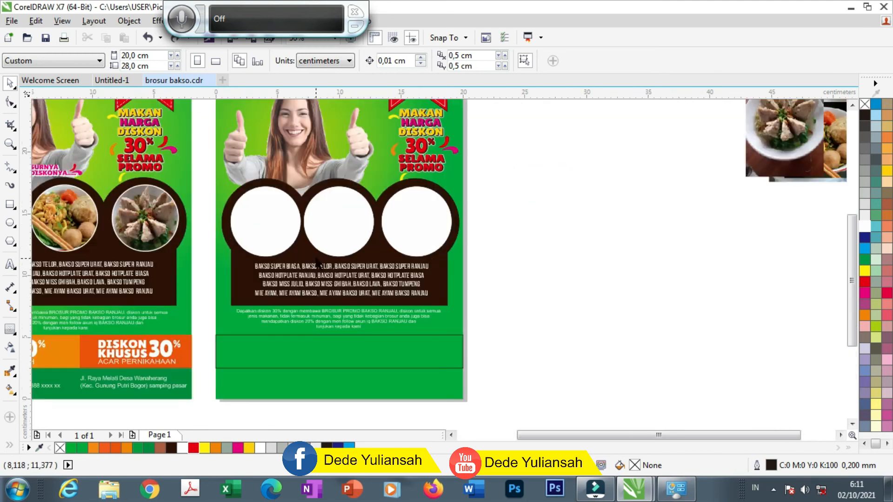
pyautogui.scroll(-1, 476, 219)
pyautogui.moveTo(638, 195); pyautogui.dragTo(498, 257)
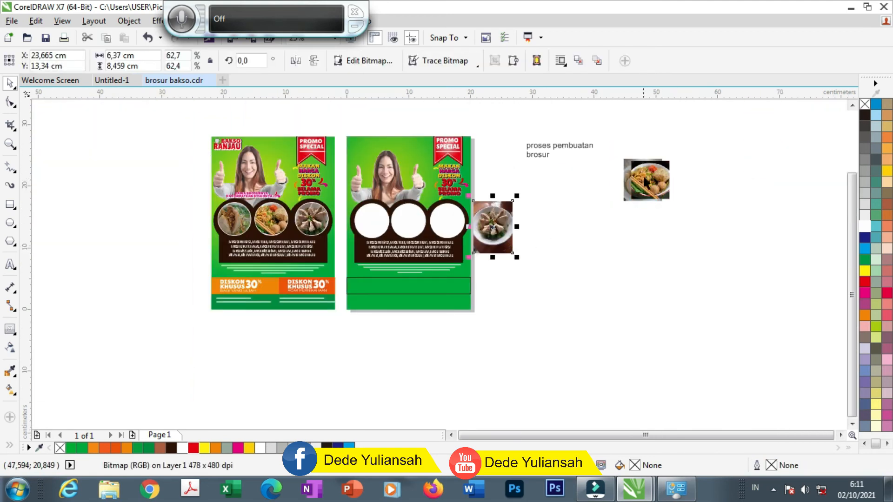
pyautogui.moveTo(660, 186); pyautogui.dragTo(549, 234)
pyautogui.moveTo(628, 193); pyautogui.dragTo(515, 216)
# PowerClip the sliced-meatball photo into the first white circle, scaling it to about 5.92 × 7.87 cm and repositioning it inside
pyautogui.scroll(1, 491, 216)
pyautogui.rightClick(515, 216)
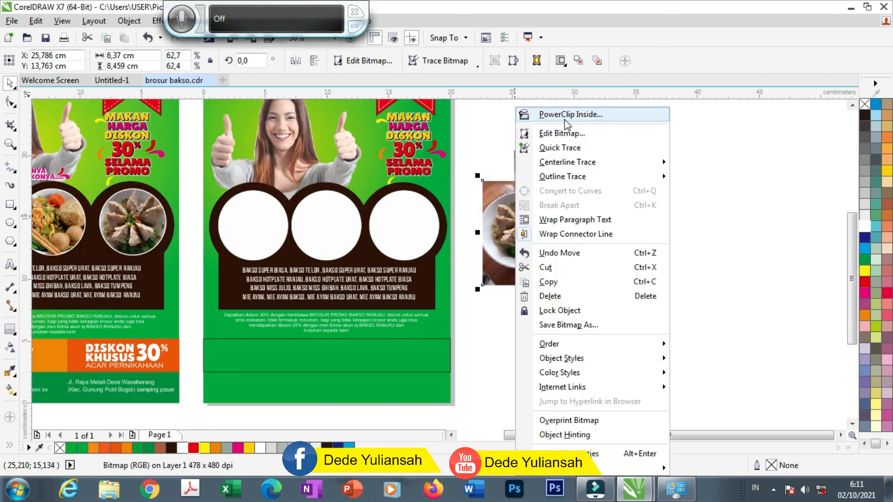
pyautogui.click(535, 114)
pyautogui.click(248, 214)
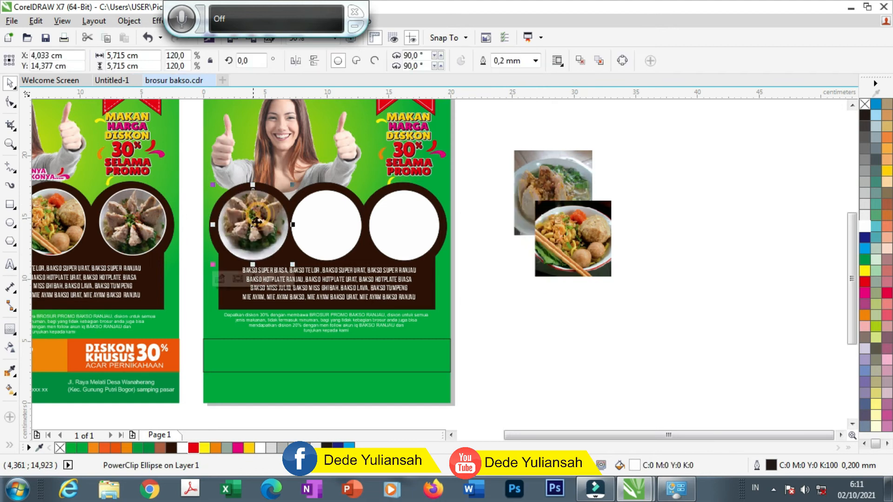
pyautogui.click(237, 280)
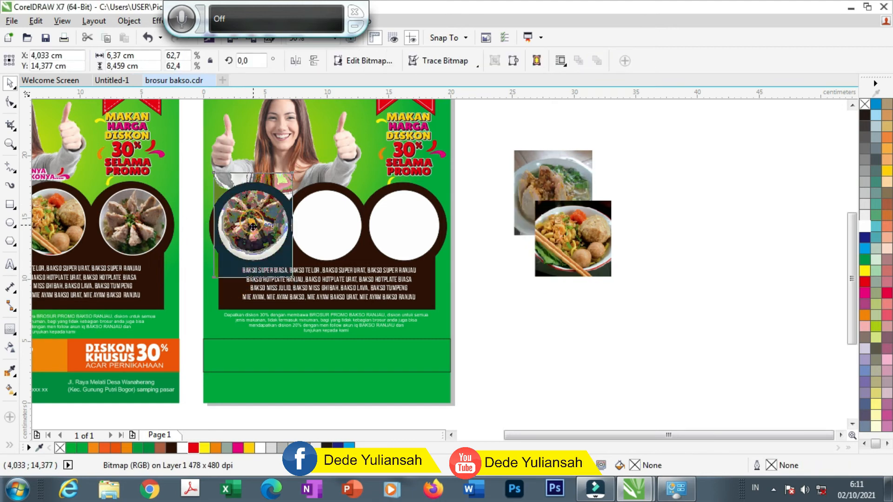
pyautogui.moveTo(296, 166); pyautogui.dragTo(294, 170)
pyautogui.moveTo(254, 206); pyautogui.dragTo(253, 211)
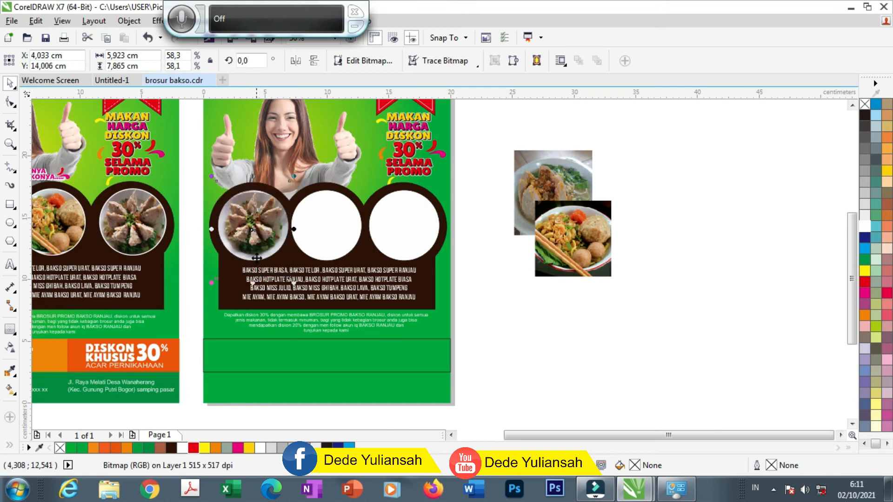
pyautogui.click(478, 299)
# PowerClip the noodle and meatball photo into the middle circle and enlarge it to about 6.7 cm square to fill the frame
pyautogui.moveTo(582, 231); pyautogui.dragTo(550, 260)
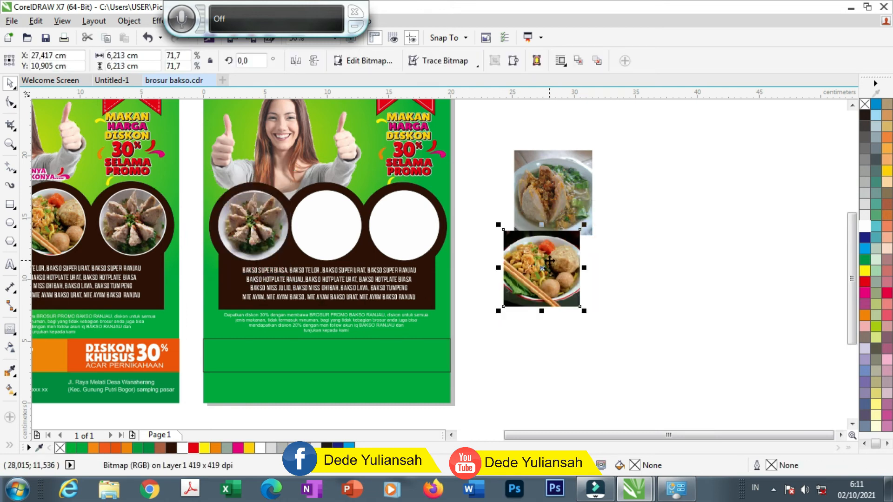
pyautogui.rightClick(550, 260)
pyautogui.click(590, 114)
pyautogui.click(326, 225)
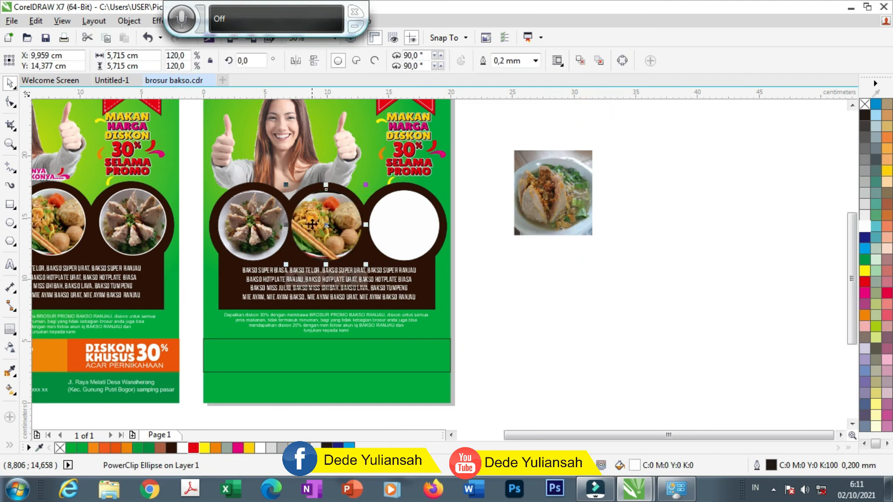
pyautogui.click(309, 279)
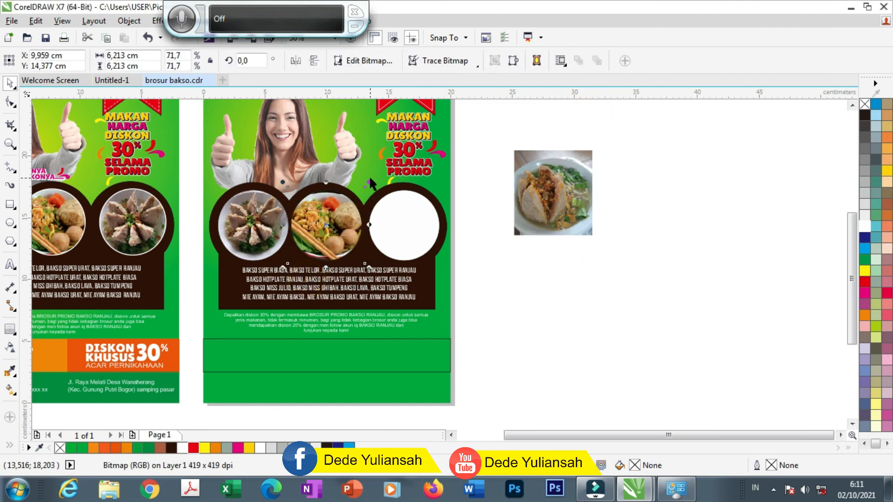
pyautogui.moveTo(370, 182); pyautogui.dragTo(373, 179)
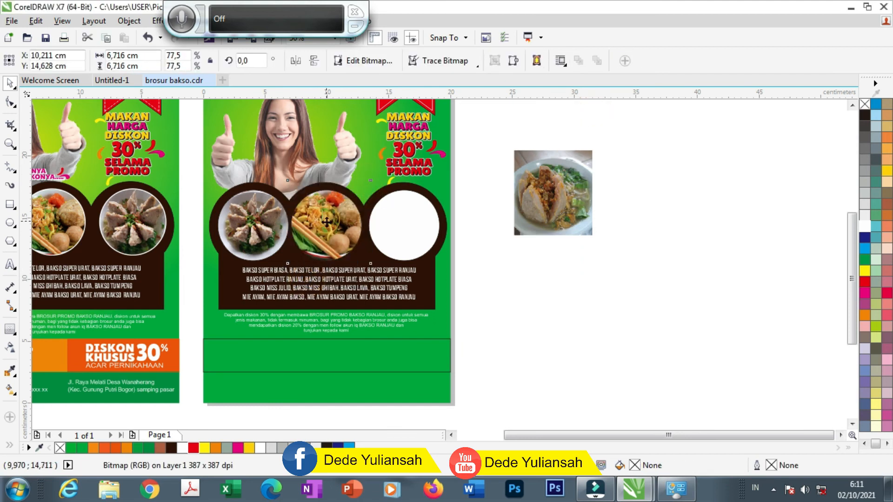
pyautogui.click(481, 255)
# PowerClip the remaining stuffed-meatball photo into the third circle and adjust its position within the frame
pyautogui.moveTo(541, 176); pyautogui.dragTo(536, 200)
pyautogui.rightClick(536, 200)
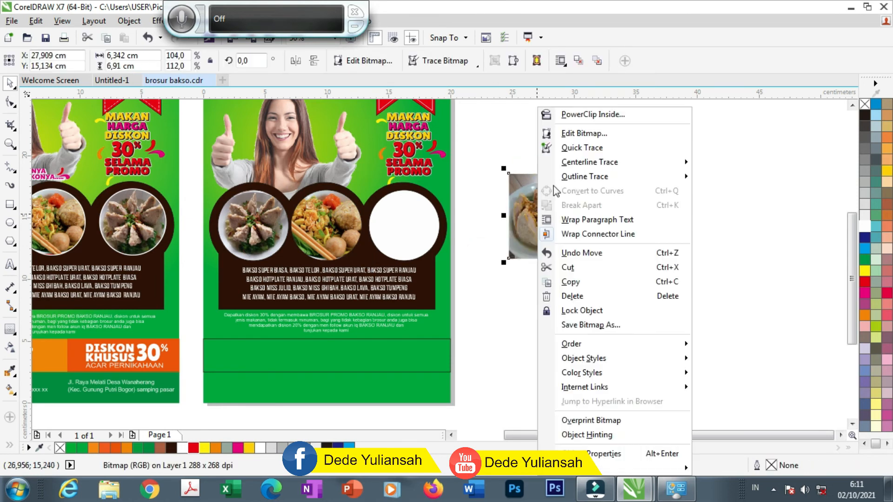
pyautogui.click(579, 114)
pyautogui.click(403, 224)
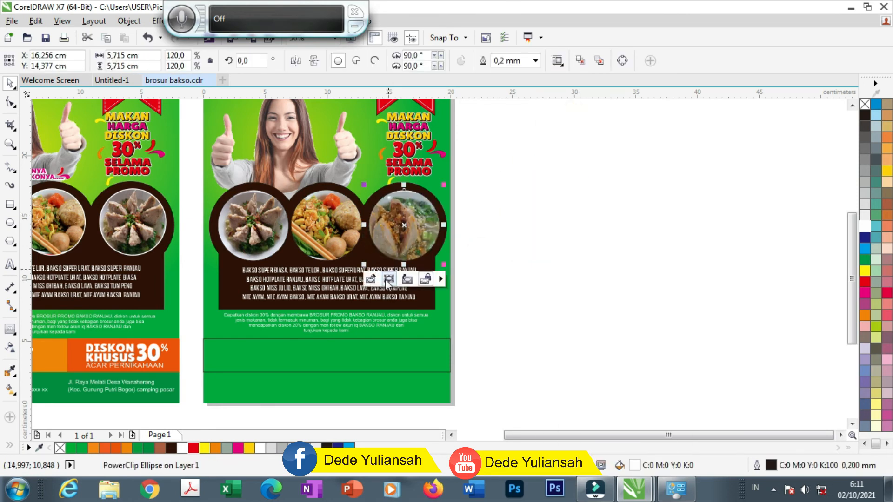
pyautogui.moveTo(401, 234); pyautogui.dragTo(401, 232)
pyautogui.click(504, 276)
# Make a copy of the strip rectangle about 9.45 cm wide over the strip's right part and fill it with dark orange
pyautogui.press('F3')
pyautogui.click(433, 249)
pyautogui.scroll(1, 288, 292)
pyautogui.click(278, 275)
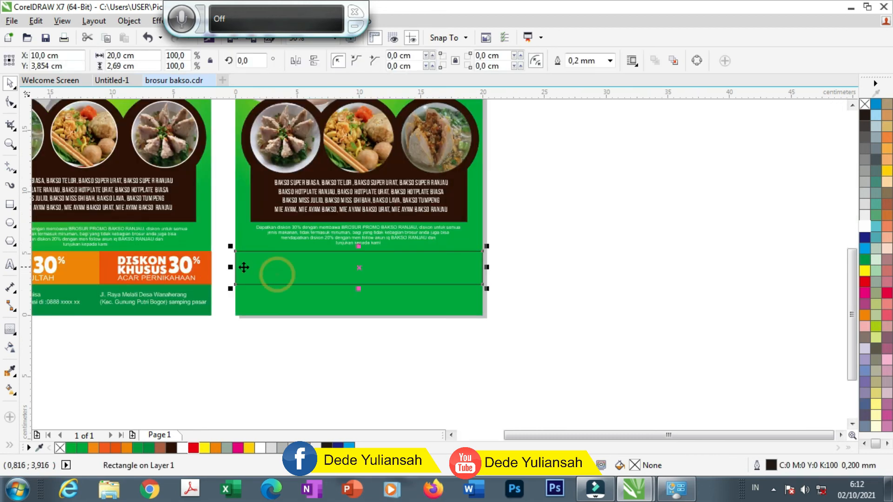
pyautogui.moveTo(235, 267); pyautogui.dragTo(366, 268)
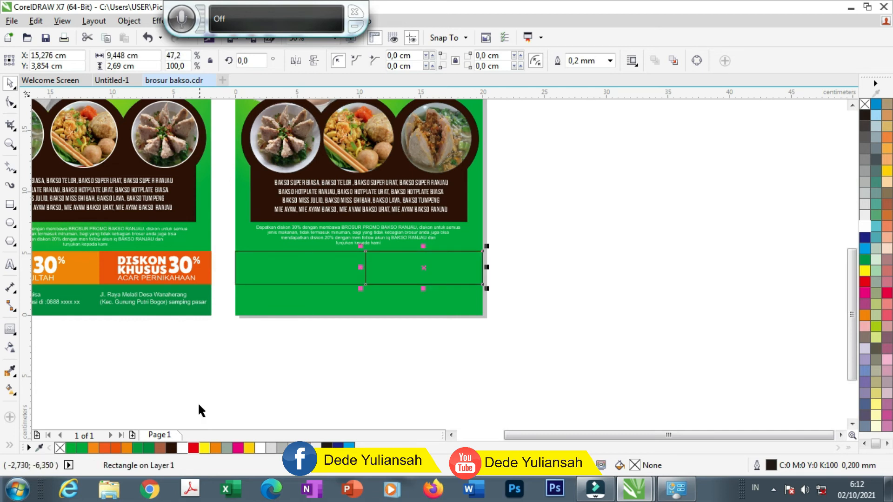
pyautogui.click(114, 448)
# Fill the full-width strip rectangle with light orange and remove the outlines from both strip rectangles
pyautogui.click(297, 253)
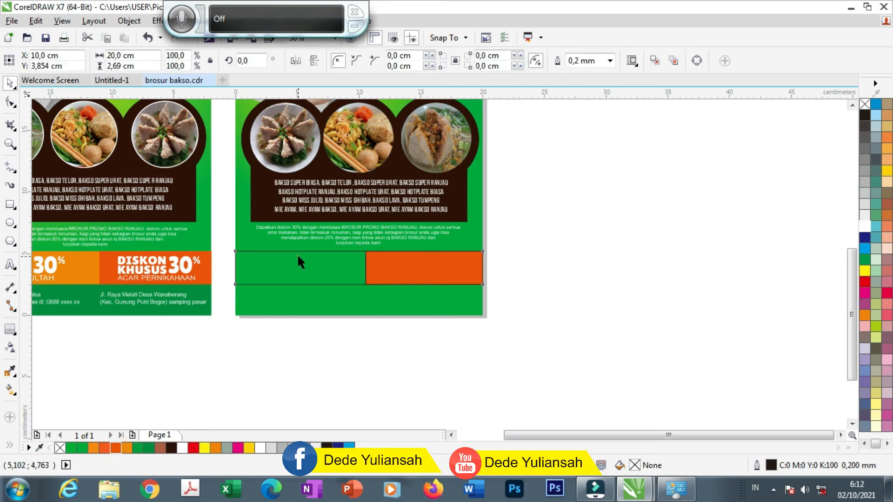
pyautogui.click(94, 448)
pyautogui.click(299, 369)
pyautogui.moveTo(527, 293); pyautogui.dragTo(219, 247)
pyautogui.rightClick(865, 103)
pyautogui.click(666, 204)
# Copy the reference brochure's two DISKON KHUSUS 30% texts and two contact texts to the matching places on the new brochure
pyautogui.scroll(-1, 451, 235)
pyautogui.scroll(1, 237, 257)
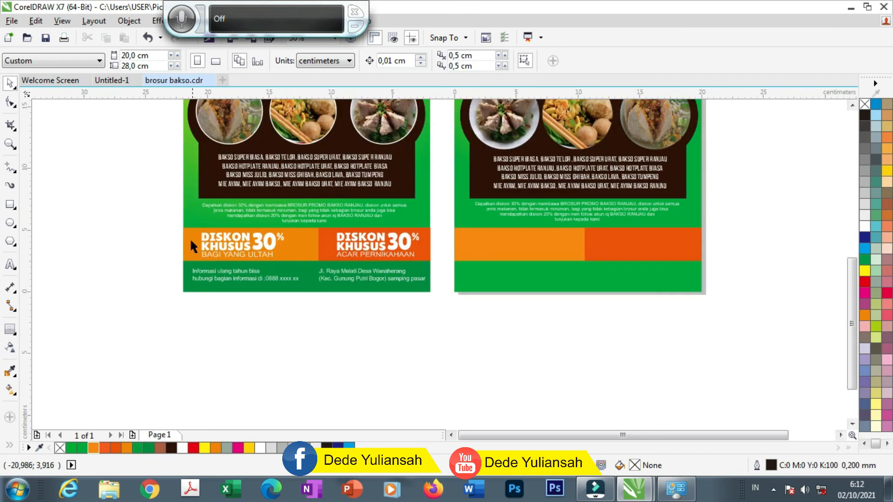
pyautogui.moveTo(159, 219); pyautogui.dragTo(427, 303)
pyautogui.moveTo(384, 251); pyautogui.dragTo(654, 250)
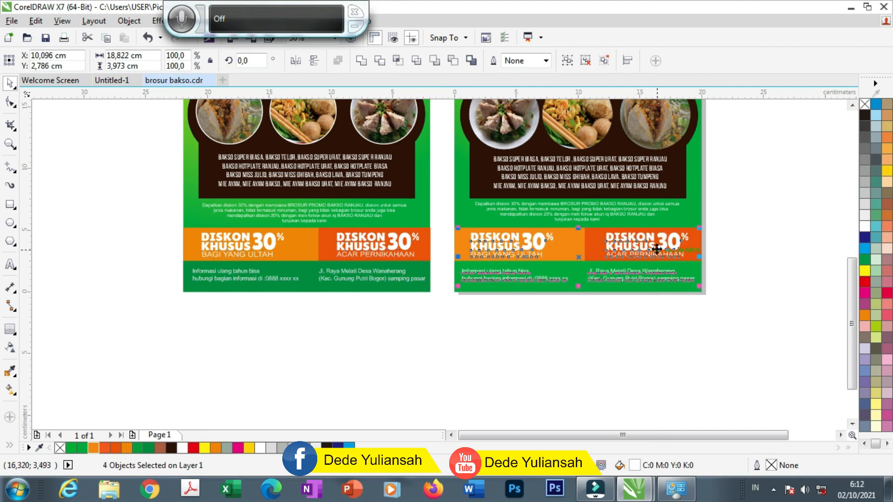
pyautogui.scroll(3, 657, 249)
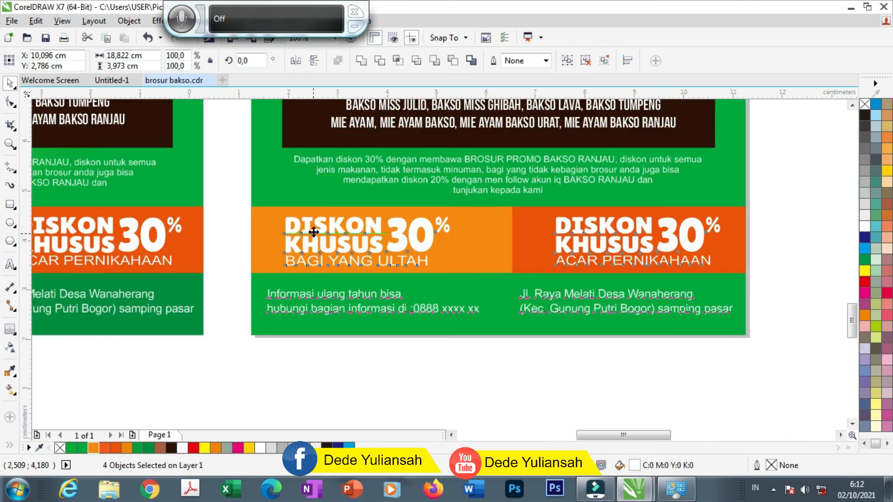
pyautogui.scroll(2, 314, 231)
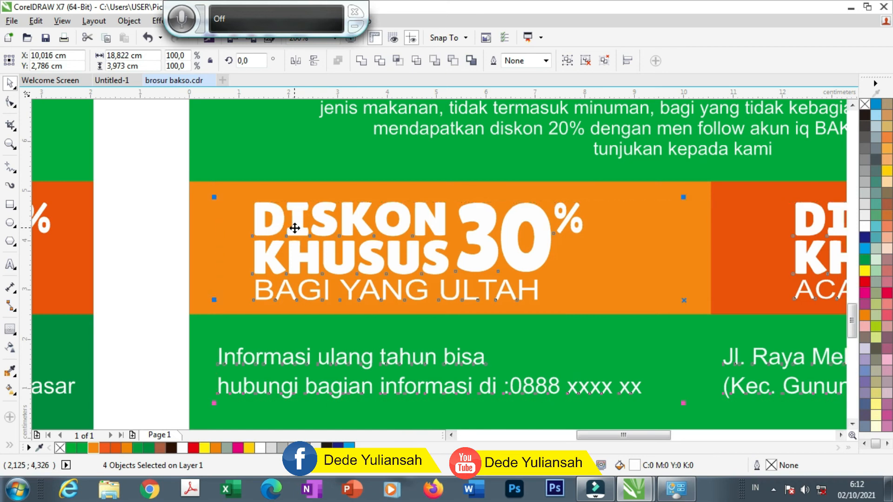
pyautogui.scroll(-4, 298, 224)
pyautogui.click(576, 254)
# Change the "proses pembuatan brosur" note to BAKSO RANJAU and move it onto the new brochure's upper-left corner
pyautogui.scroll(-3, 264, 316)
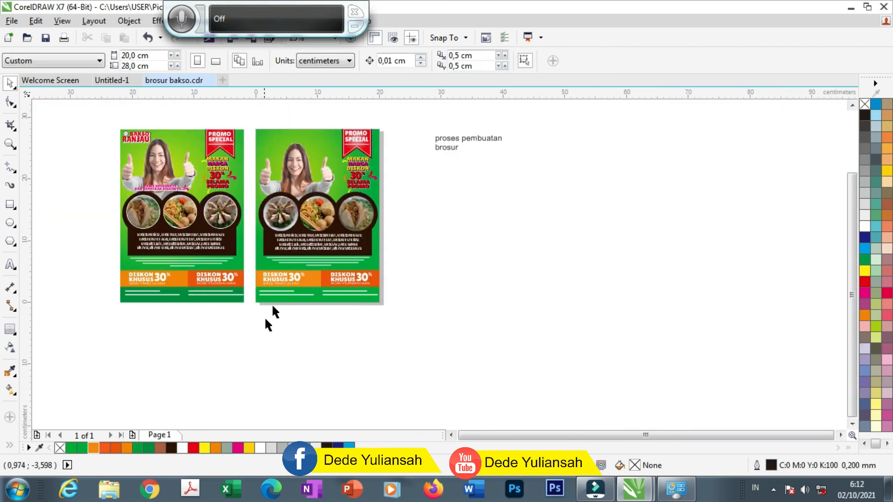
pyautogui.scroll(3, 327, 135)
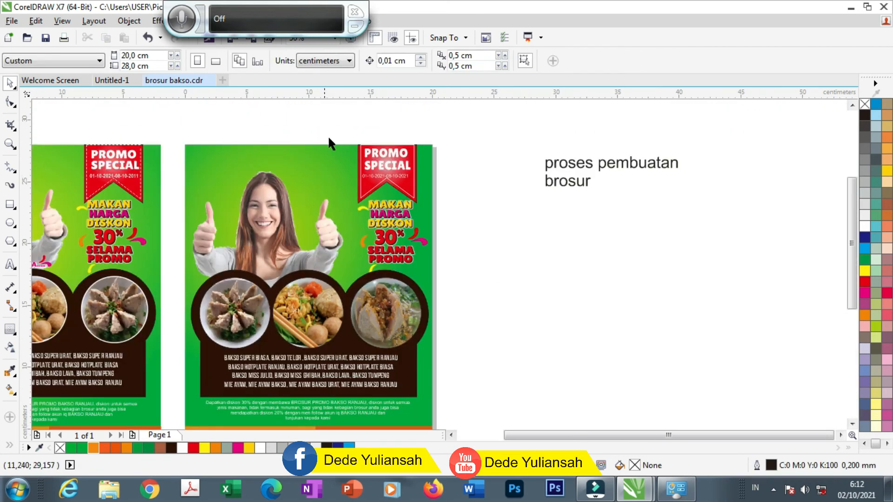
pyautogui.doubleClick(565, 162)
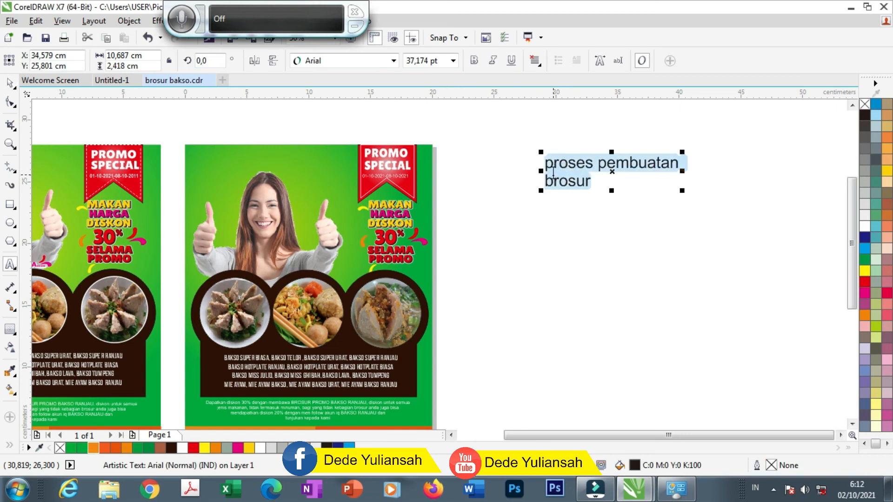
pyautogui.write('BAKSO')
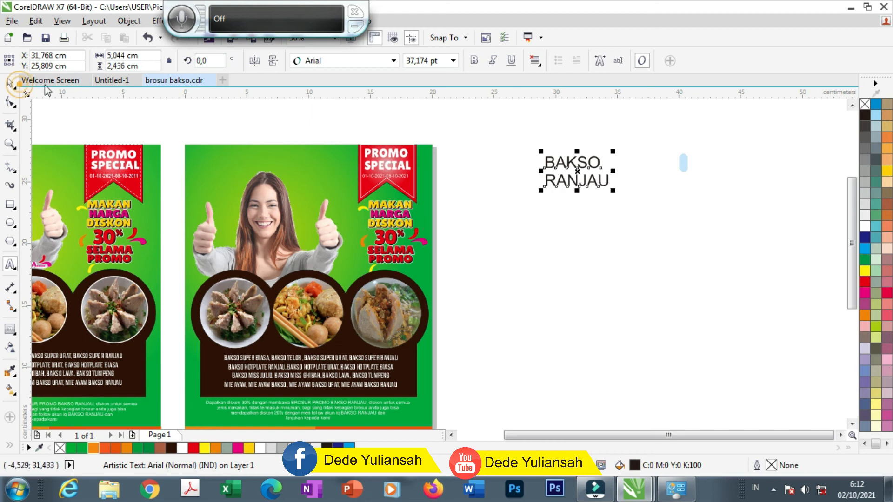
pyautogui.scroll(-2, 531, 158)
pyautogui.moveTo(538, 161); pyautogui.dragTo(382, 159)
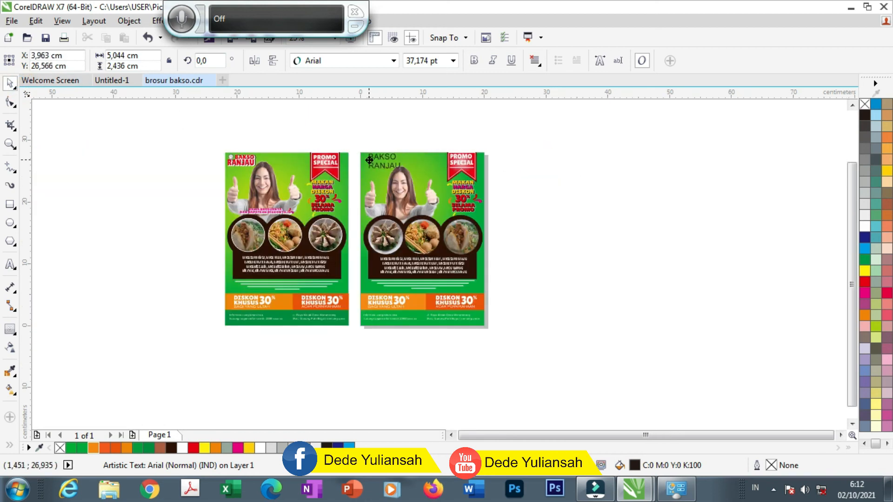
pyautogui.scroll(4, 382, 160)
pyautogui.scroll(-2, 403, 166)
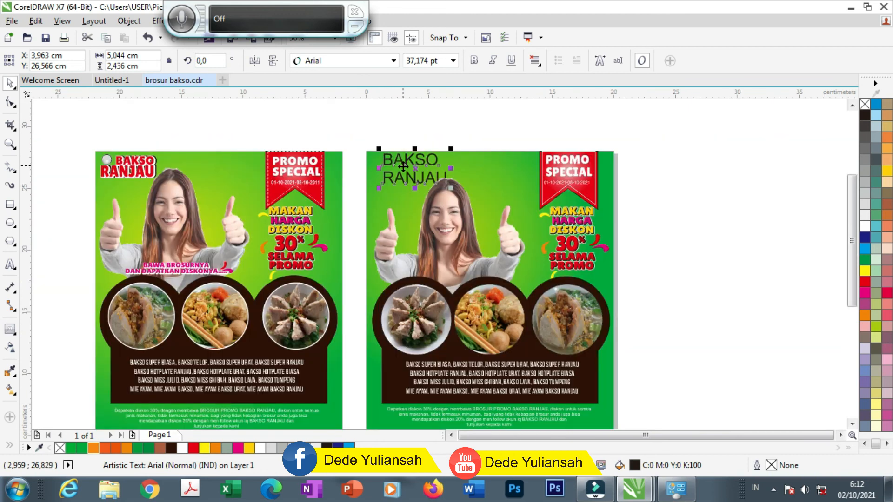
# Replace the plain BAKSO RANJAU text with a copy of the reference brochure's red BAKSO RANJAU logo, including its ball
pyautogui.press('Delete')
pyautogui.moveTo(35, 140); pyautogui.dragTo(176, 200)
pyautogui.moveTo(154, 171); pyautogui.dragTo(412, 164)
pyautogui.scroll(4, 404, 162)
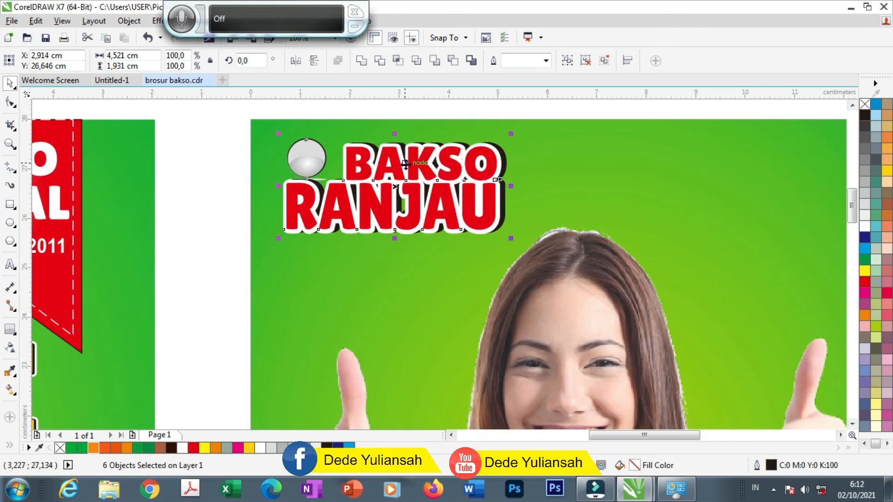
pyautogui.scroll(-4, 419, 170)
pyautogui.click(661, 214)
# Examine the new brochure against the reference, from the logo down to the discount strip and contact texts
pyautogui.scroll(-2, 331, 143)
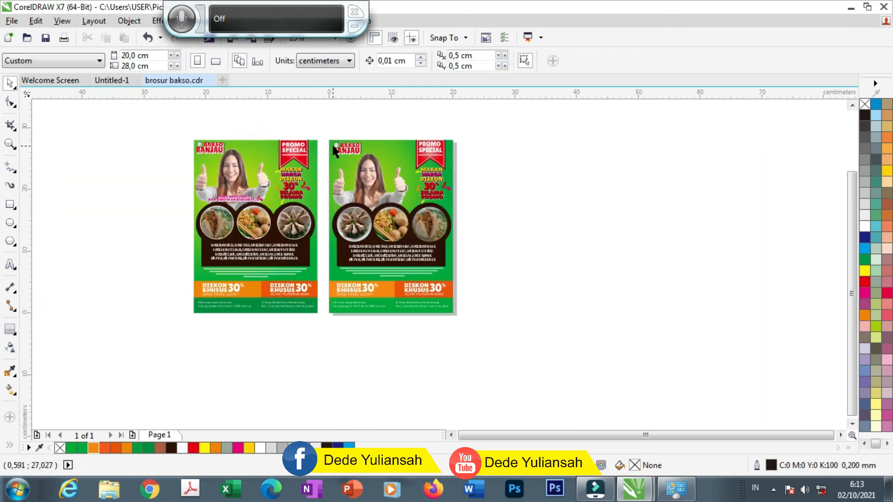
pyautogui.scroll(2, 364, 315)
pyautogui.scroll(2, 412, 304)
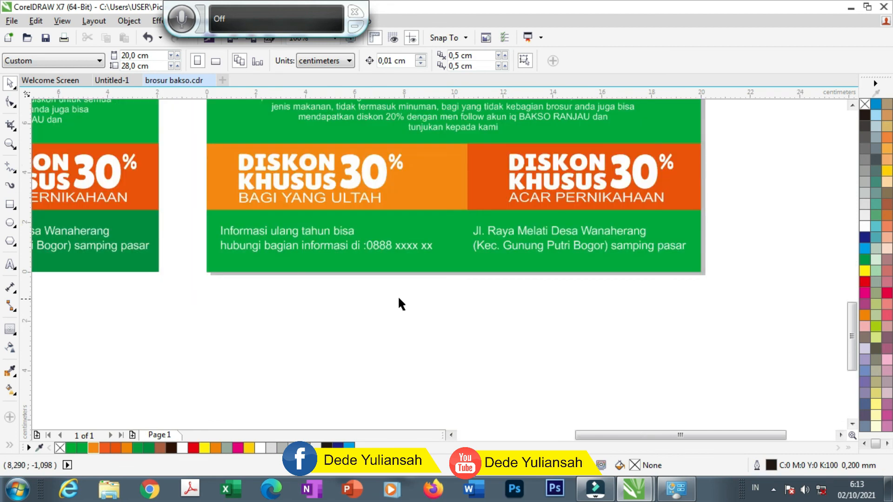
pyautogui.scroll(-4, 395, 303)
pyautogui.scroll(3, 412, 279)
pyautogui.scroll(-1, 424, 289)
pyautogui.scroll(-2, 419, 290)
pyautogui.scroll(2, 370, 191)
pyautogui.scroll(-2, 382, 209)
pyautogui.scroll(2, 314, 160)
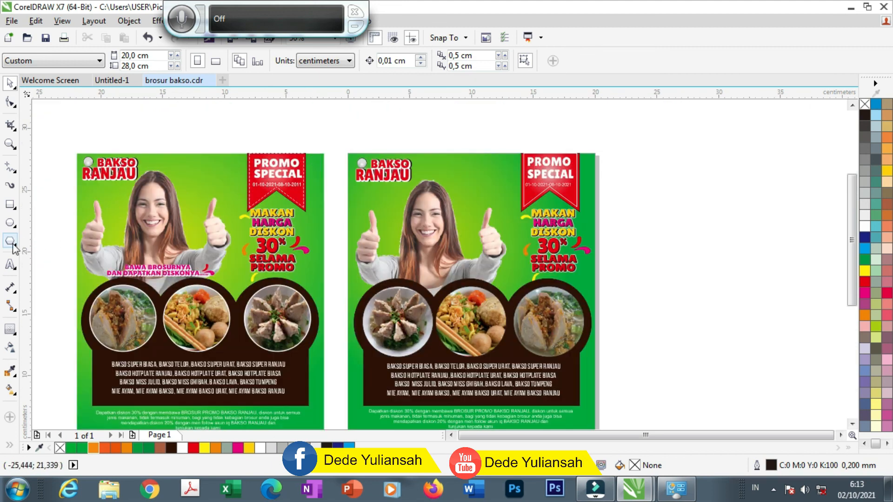
# Add the caption DEMIKIAN CONTOH BROSUR BAKSO above the two brochures and enlarge it to about 37 pt
pyautogui.click(10, 264)
pyautogui.click(216, 127)
pyautogui.write('C')
pyautogui.press('Escape')
pyautogui.write('D')
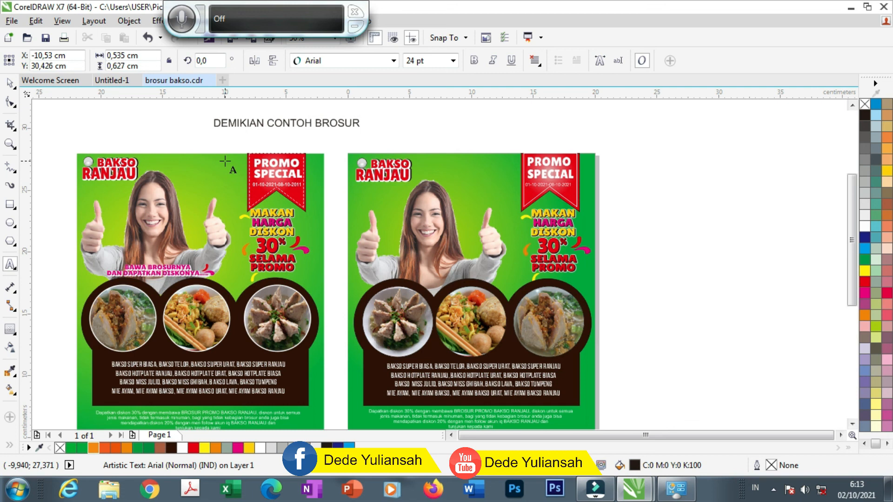
pyautogui.write('BAKSO')
pyautogui.click(9, 82)
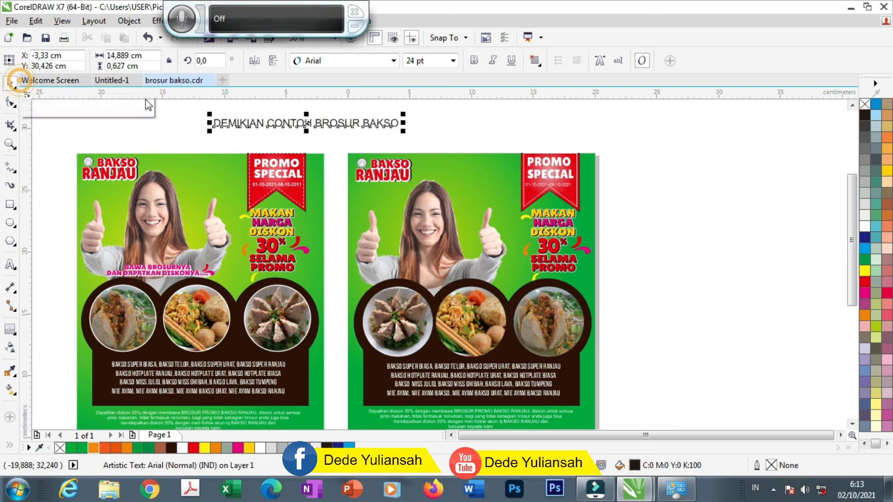
pyautogui.moveTo(402, 131); pyautogui.dragTo(513, 126)
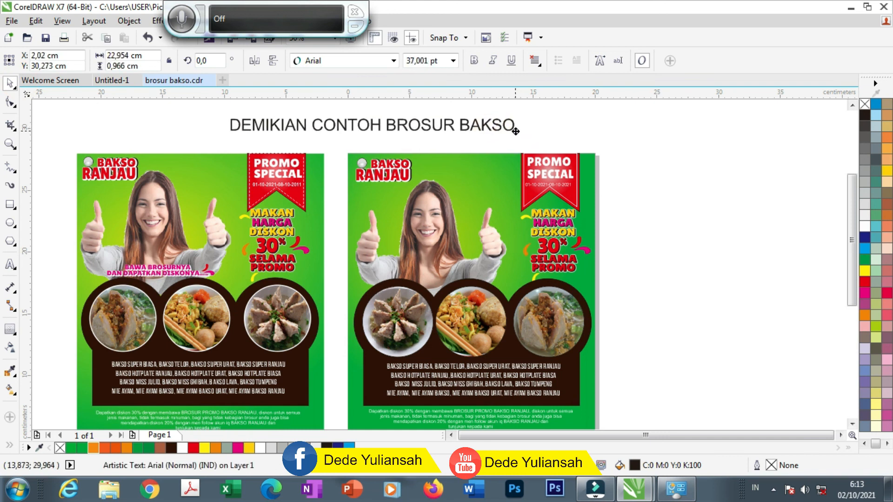
pyautogui.click(648, 164)
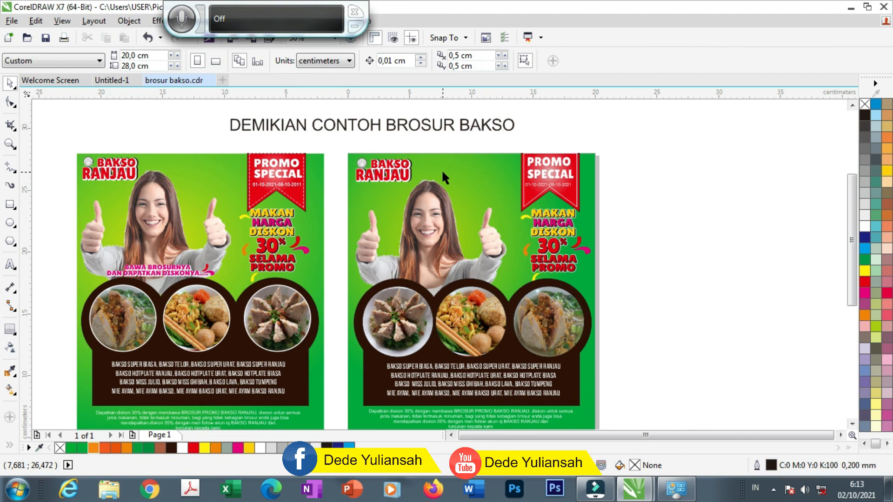